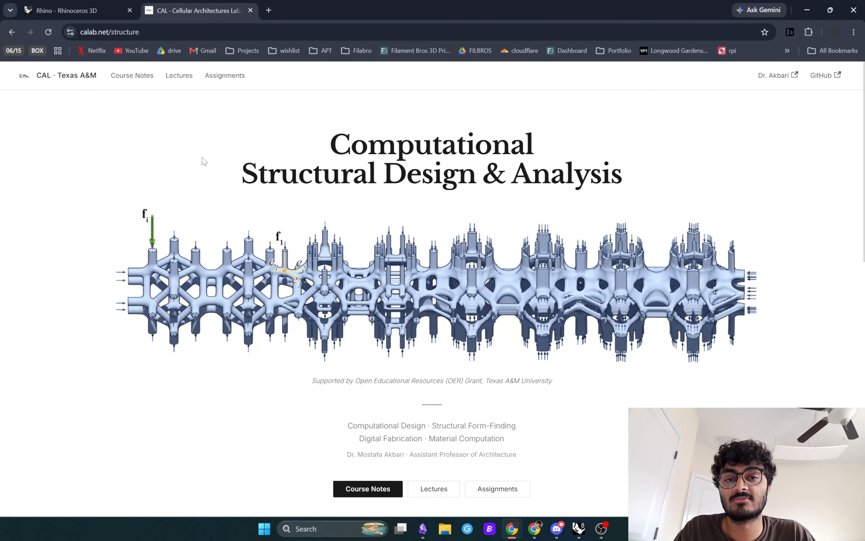
# Look up the Rhino 8 prices for North America on the Rhino website, comparing the commercial and the student or faculty licences.
pyautogui.click(89, 11)
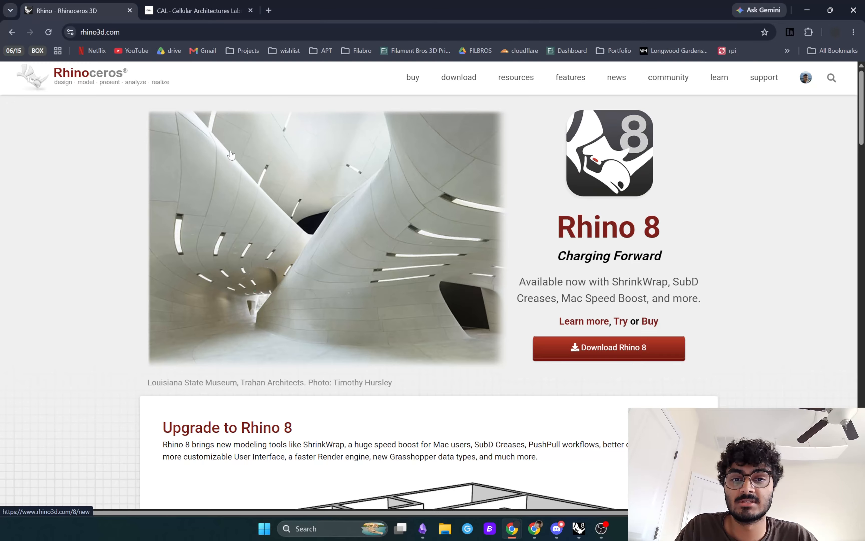
pyautogui.click(412, 78)
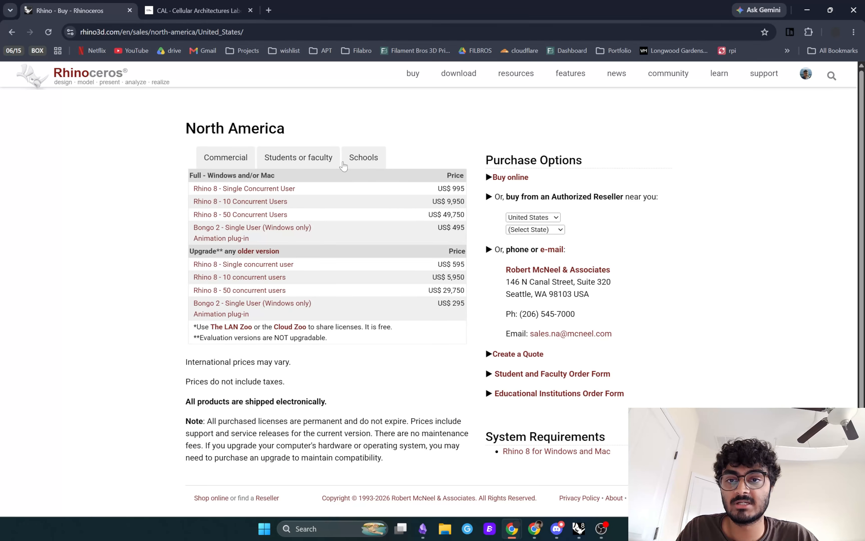
pyautogui.click(311, 162)
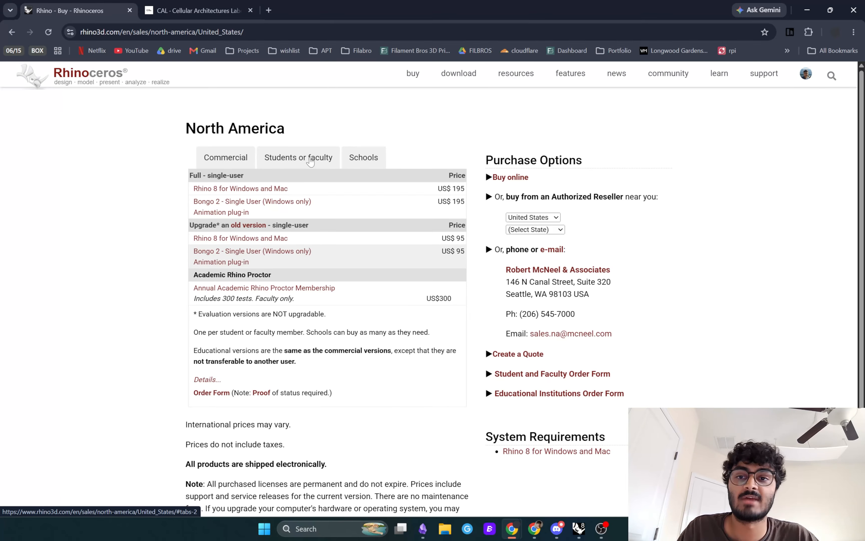
pyautogui.click(239, 159)
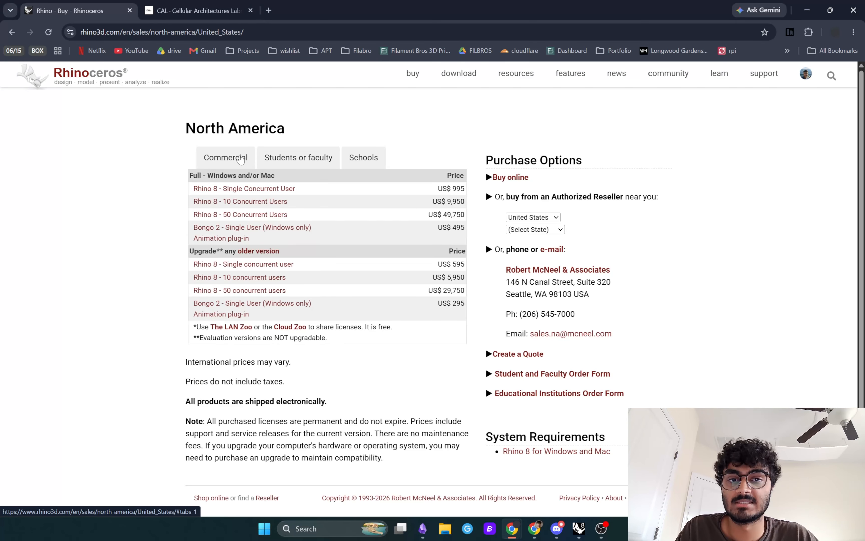
pyautogui.click(280, 159)
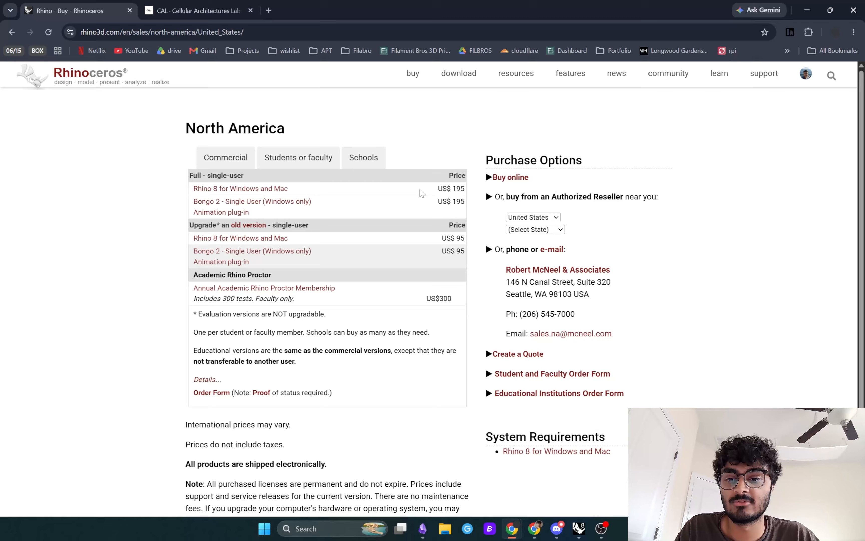
# Switch to Rhinoceros 8 and maximize the Perspective viewport.
pyautogui.hotkey('alt', 'Tab')
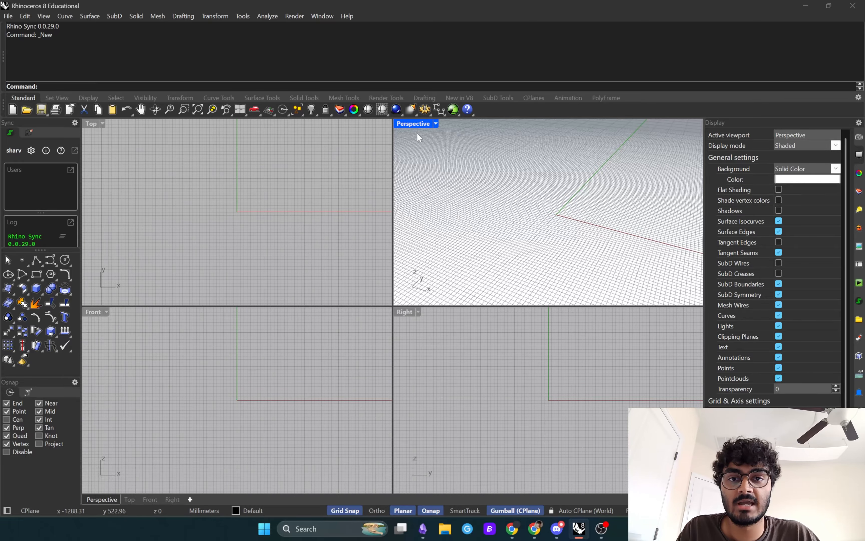
pyautogui.doubleClick(416, 124)
pyautogui.doubleClick(101, 125)
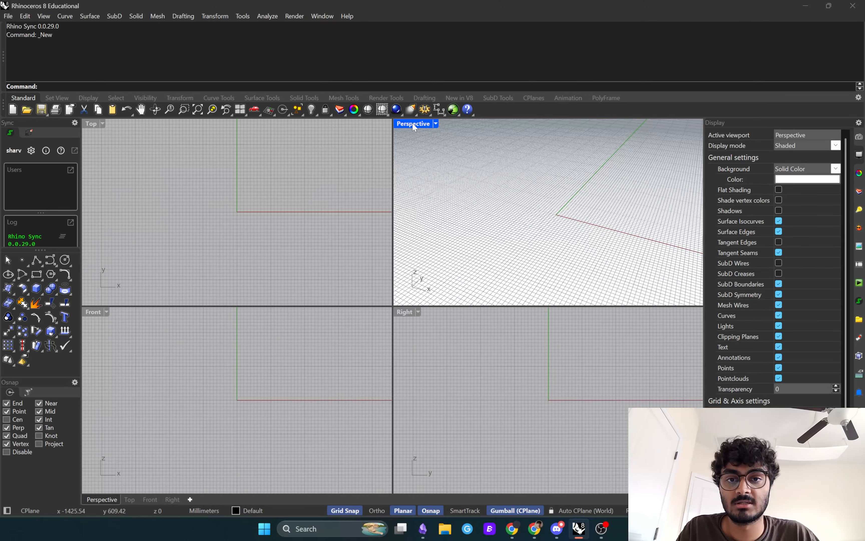
pyautogui.doubleClick(413, 124)
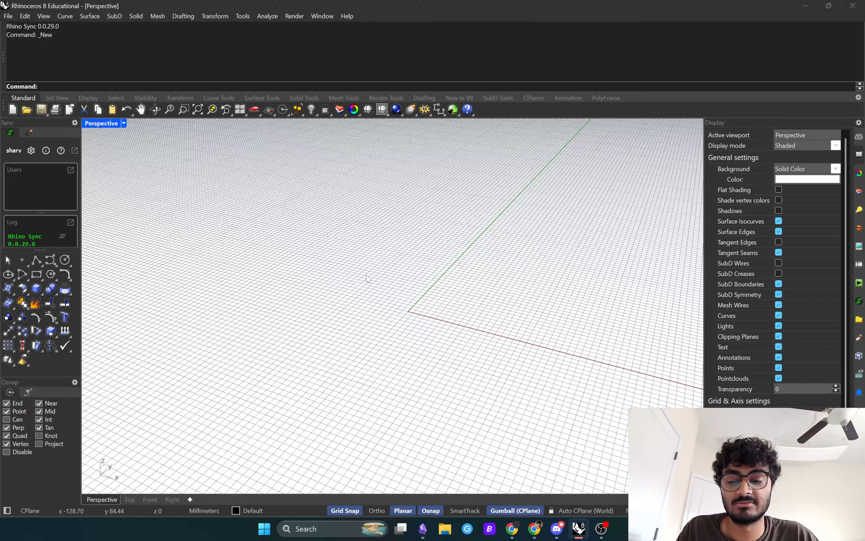
pyautogui.moveTo(370, 305)
pyautogui.keyDown('shift'); pyautogui.mouseDown(button='right')
pyautogui.moveTo(394, 303)
pyautogui.moveTo(407, 256)
pyautogui.moveTo(342, 300)
pyautogui.moveTo(448, 312)
pyautogui.moveTo(385, 310)
pyautogui.moveTo(386, 301)
pyautogui.moveTo(388, 326)
pyautogui.moveTo(421, 279)
pyautogui.mouseUp(button='right'); pyautogui.keyUp('shift')
pyautogui.moveTo(536, 393); pyautogui.dragTo(315, 246)
pyautogui.moveTo(281, 194)
pyautogui.mouseDown()
pyautogui.moveTo(448, 332)
pyautogui.moveTo(530, 383)
pyautogui.mouseUp()
pyautogui.moveTo(586, 404); pyautogui.dragTo(515, 362)
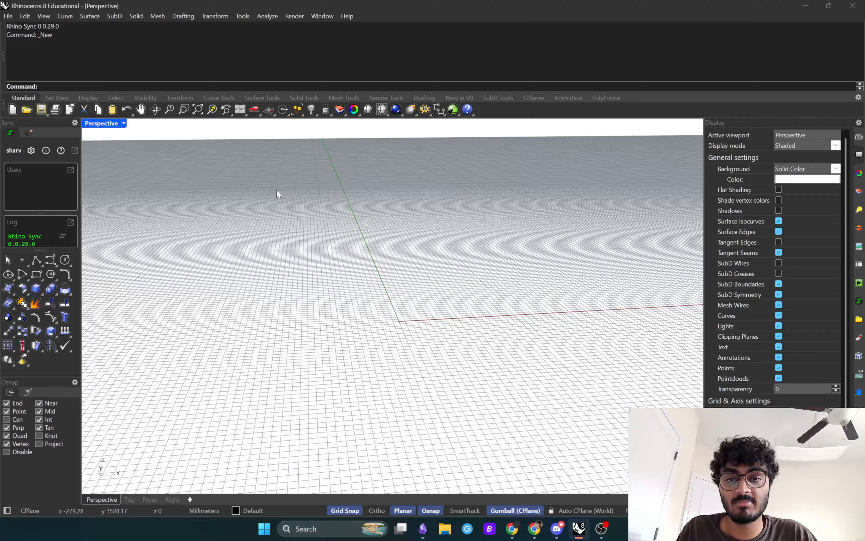
pyautogui.moveTo(566, 403); pyautogui.dragTo(298, 242)
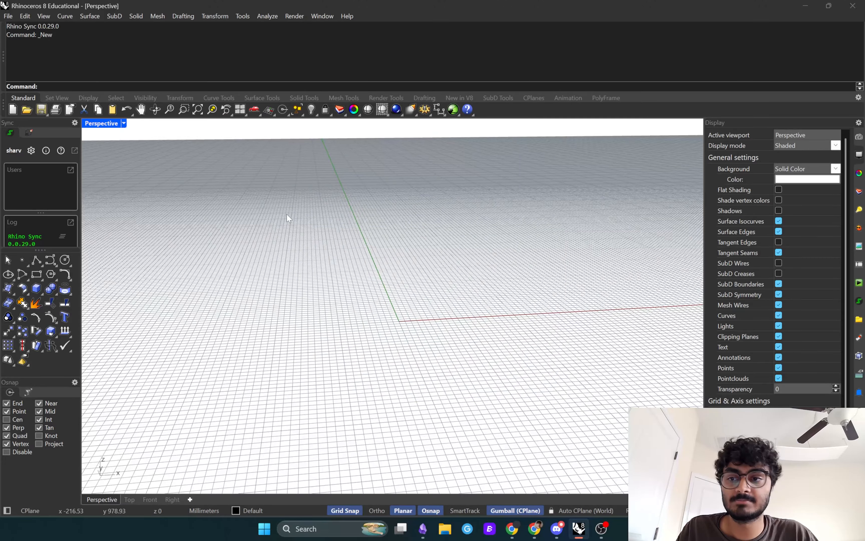
pyautogui.moveTo(288, 218); pyautogui.dragTo(373, 271, button='right')
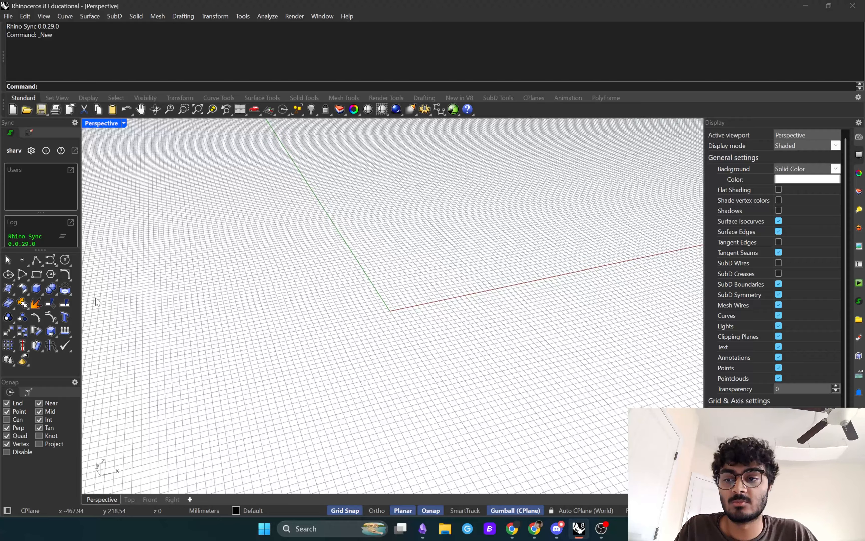
# Create a roughly cubic box with one corner at the origin and a base about 180 by 180 mm.
pyautogui.click(38, 289)
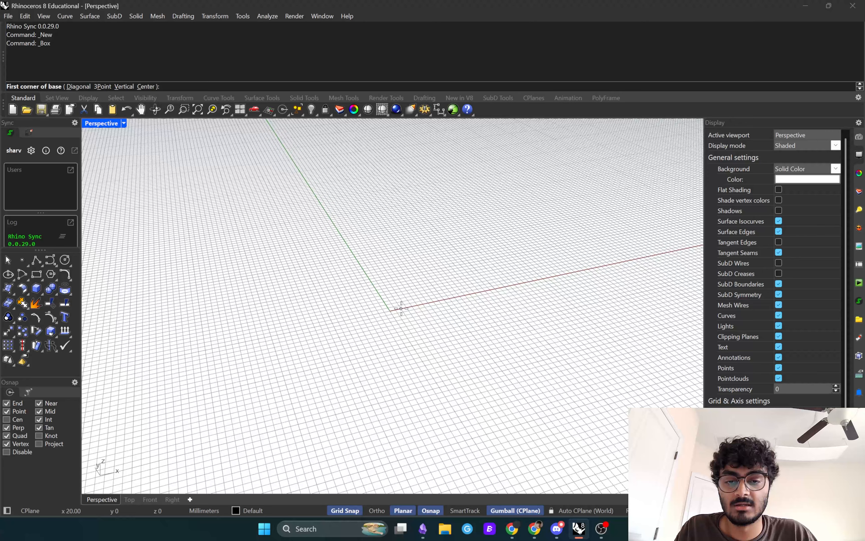
pyautogui.click(390, 310)
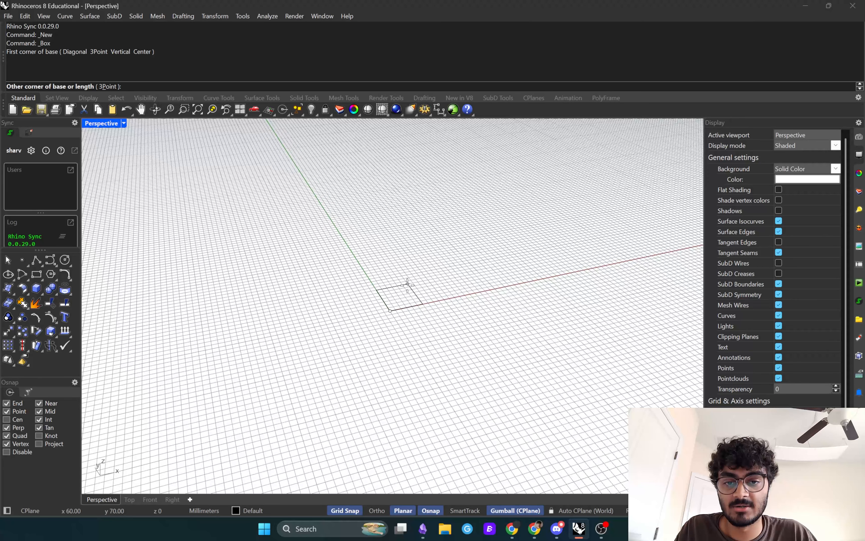
pyautogui.moveTo(437, 268); pyautogui.dragTo(414, 337, button='right')
pyautogui.scroll(3, 414, 337)
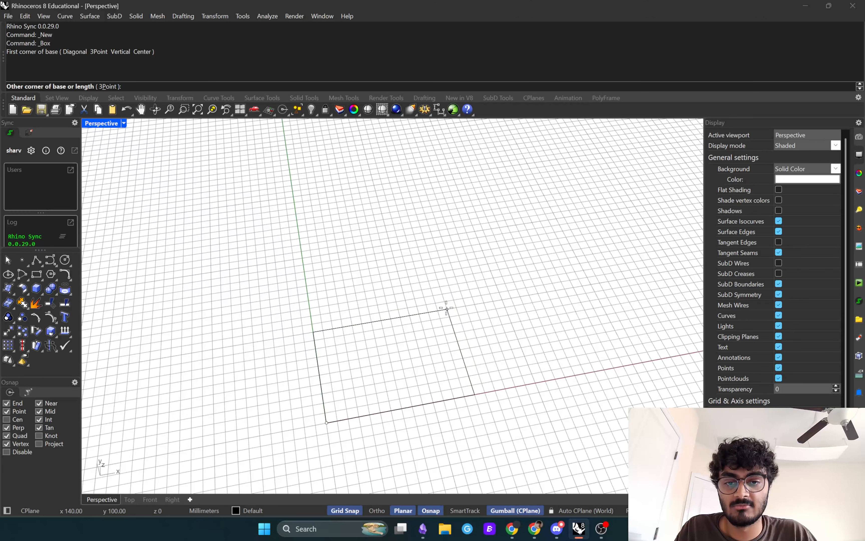
pyautogui.click(464, 246)
pyautogui.moveTo(478, 271); pyautogui.dragTo(489, 221, button='right')
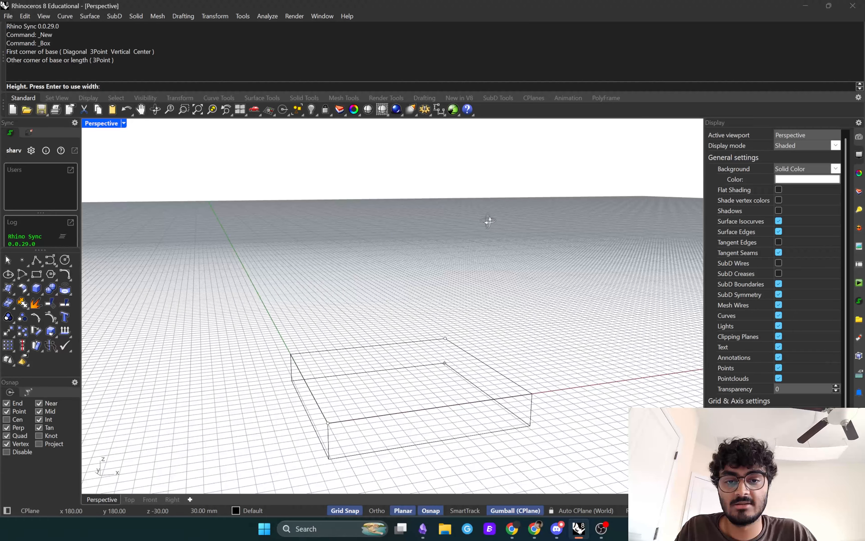
pyautogui.click(482, 184)
pyautogui.moveTo(482, 187)
pyautogui.mouseDown(button='right')
pyautogui.moveTo(473, 202)
pyautogui.moveTo(485, 219)
pyautogui.moveTo(431, 194)
pyautogui.moveTo(436, 207)
pyautogui.moveTo(469, 213)
pyautogui.moveTo(343, 262)
pyautogui.mouseUp(button='right')
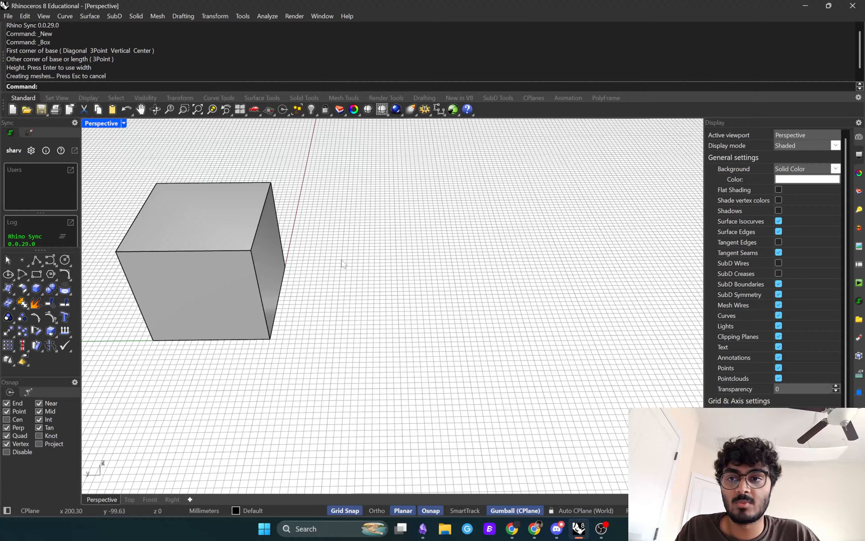
pyautogui.write('box')
pyautogui.press('Return')
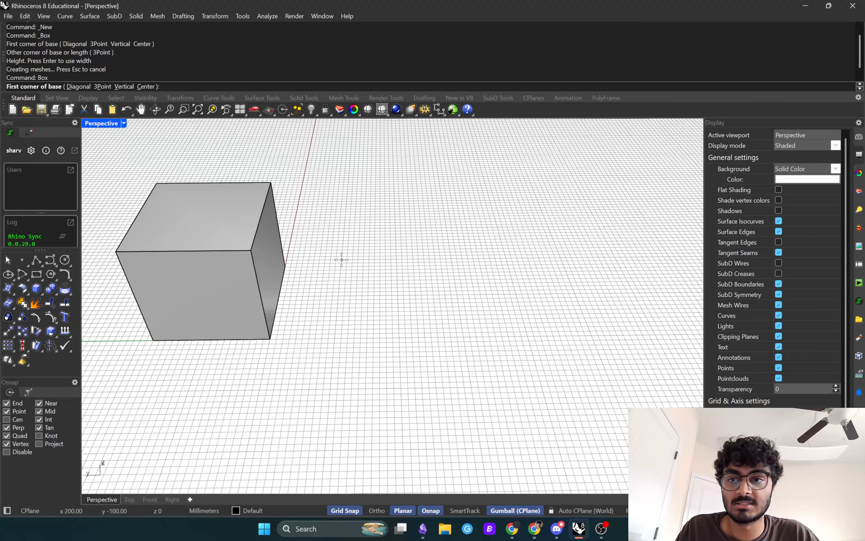
pyautogui.press('Escape')
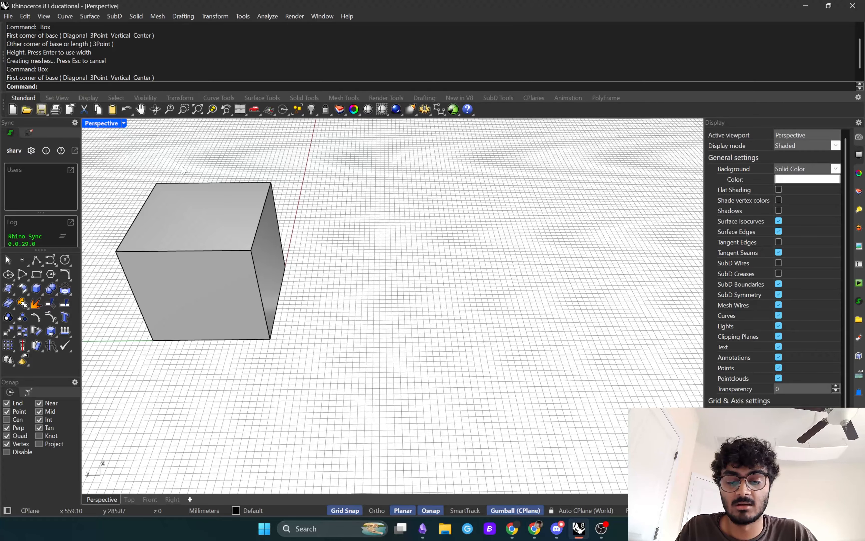
# Create a second box of similar size on the ground plane, a small gap away from the first one.
pyautogui.press('Return')
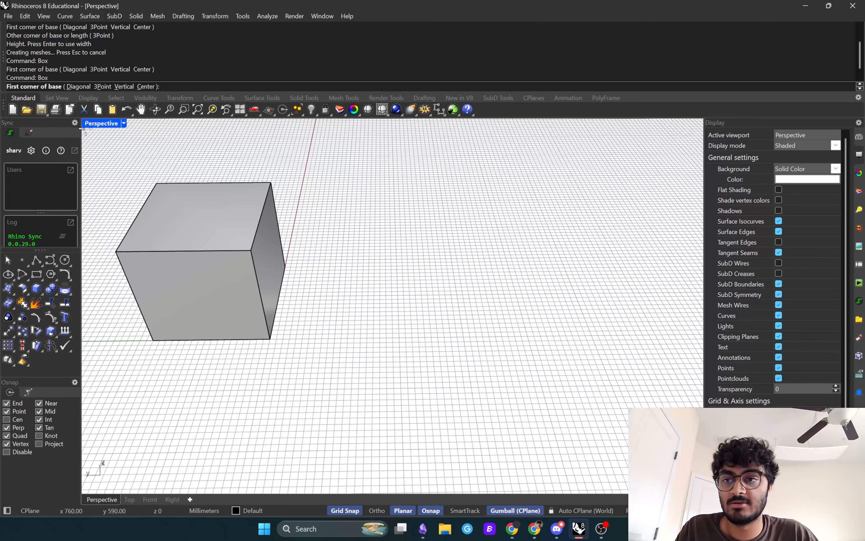
pyautogui.click(302, 338)
pyautogui.click(413, 259)
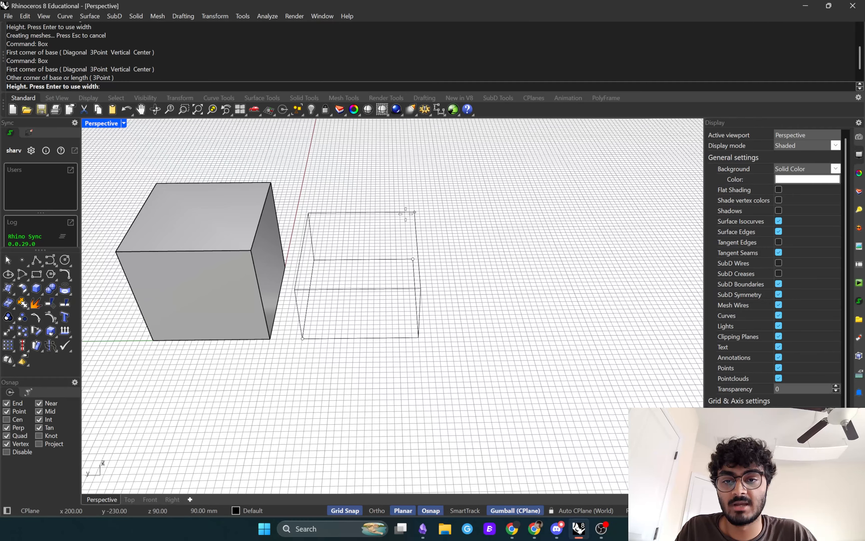
pyautogui.click(269, 189)
pyautogui.moveTo(397, 313); pyautogui.dragTo(294, 228, button='right')
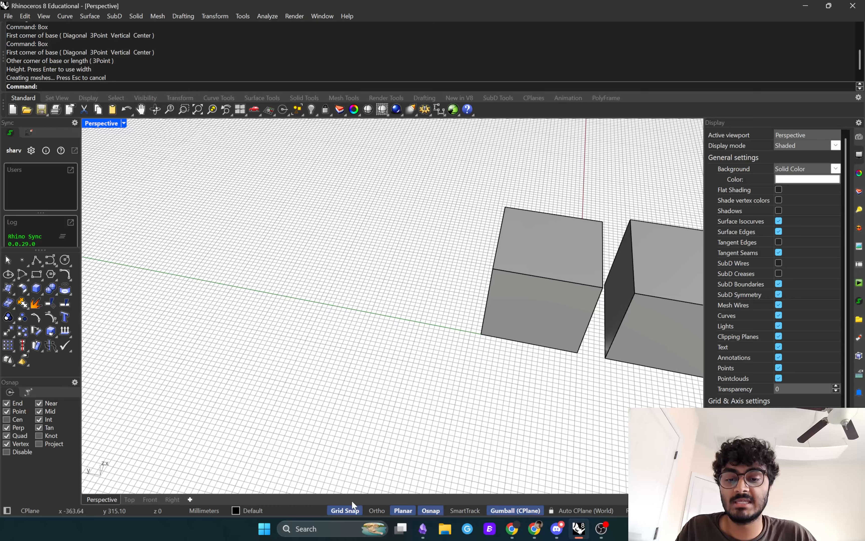
# Create a thin, upright box across the green axis, away from the other boxes, with Grid Snap turned off.
pyautogui.click(343, 508)
pyautogui.click(344, 510)
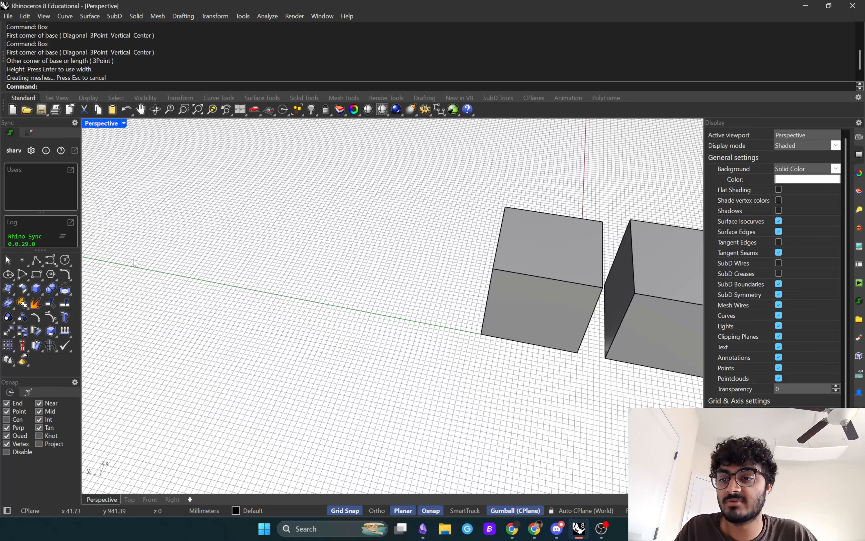
pyautogui.scroll(7, 301, 308)
pyautogui.rightClick(300, 308)
pyautogui.scroll(-2, 301, 308)
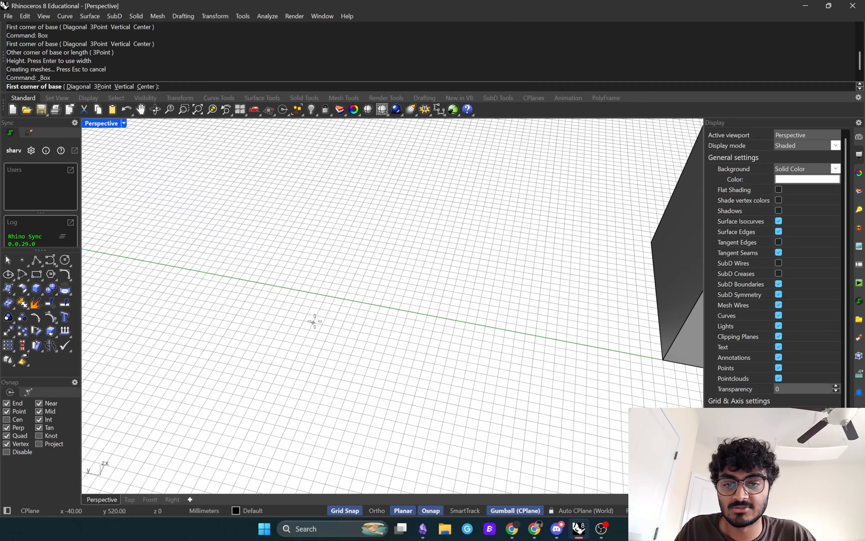
pyautogui.scroll(-3, 330, 298)
pyautogui.scroll(8, 332, 308)
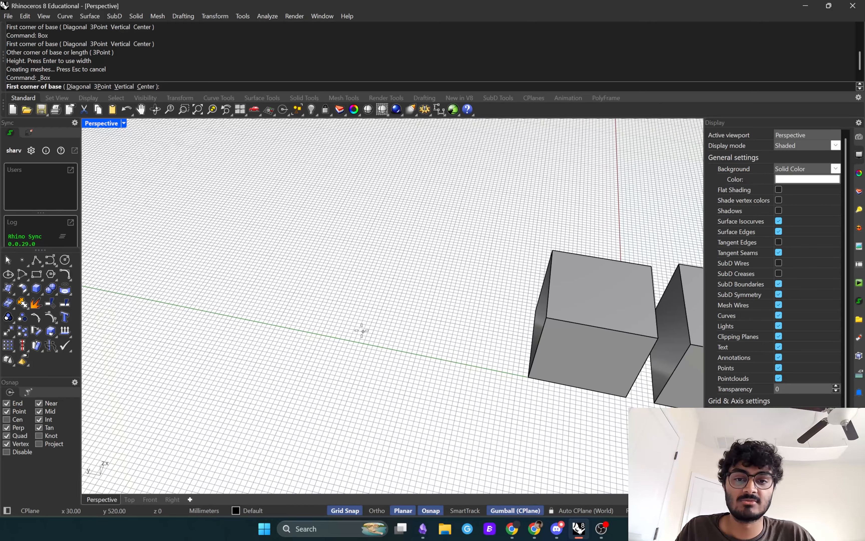
pyautogui.scroll(-5, 344, 345)
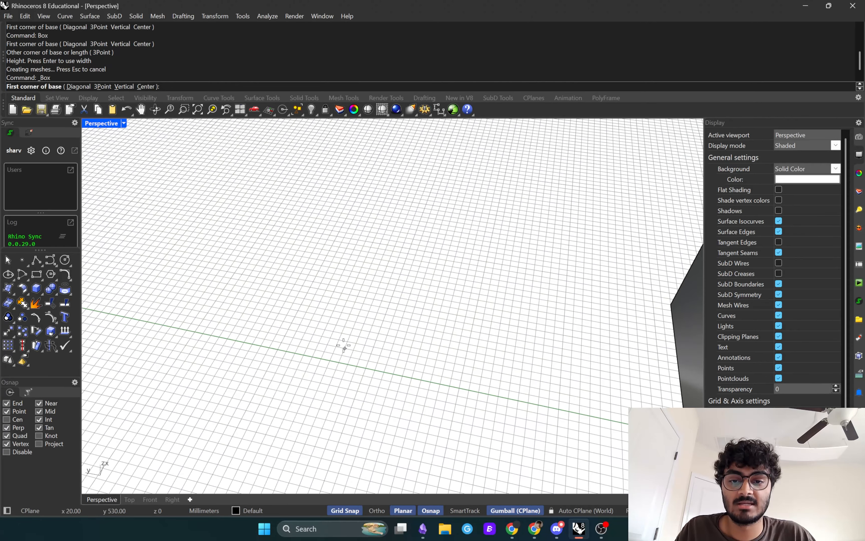
pyautogui.scroll(4, 404, 302)
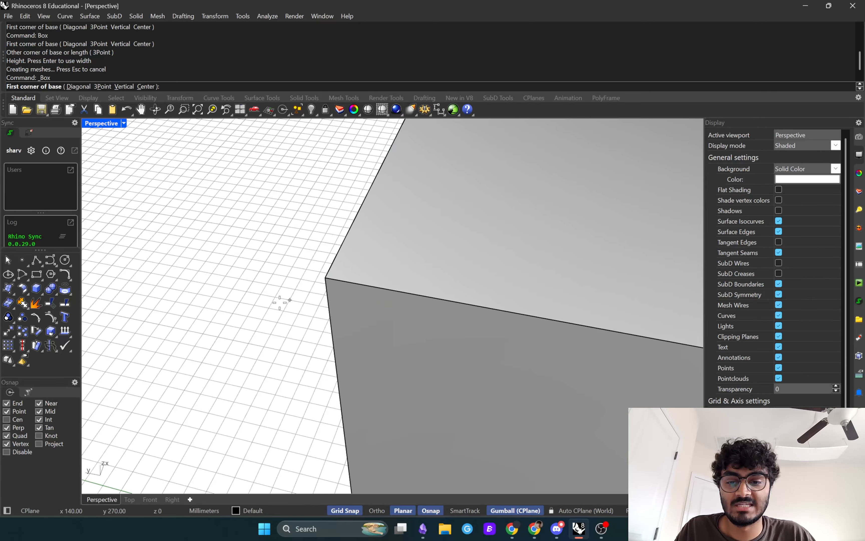
pyautogui.scroll(-4, 271, 302)
pyautogui.scroll(6, 347, 346)
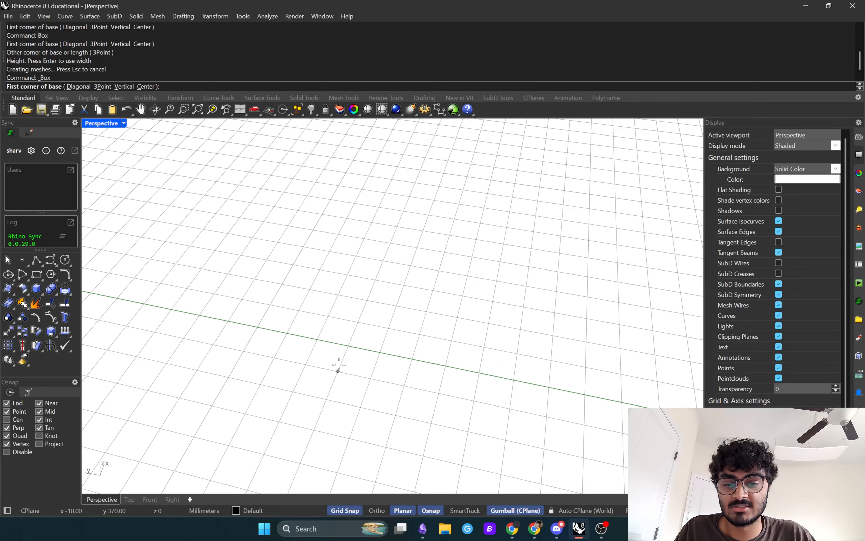
pyautogui.press('F9')
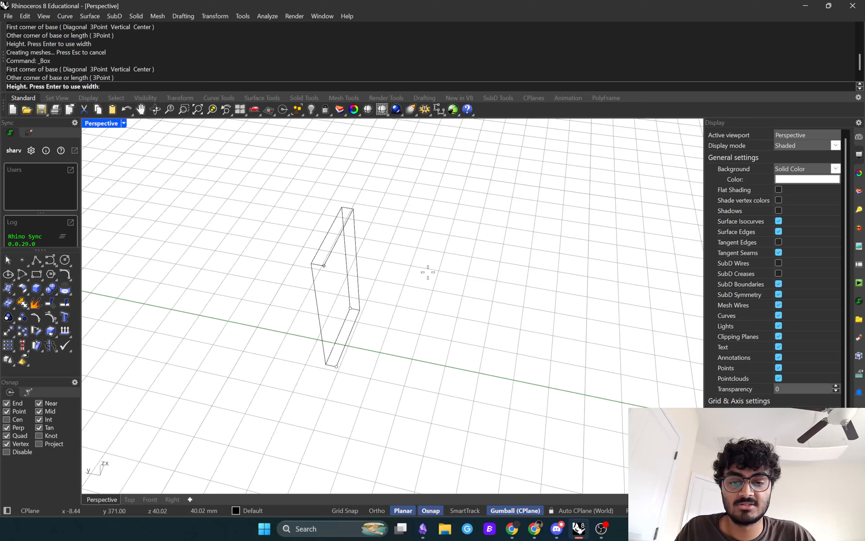
pyautogui.click(396, 218)
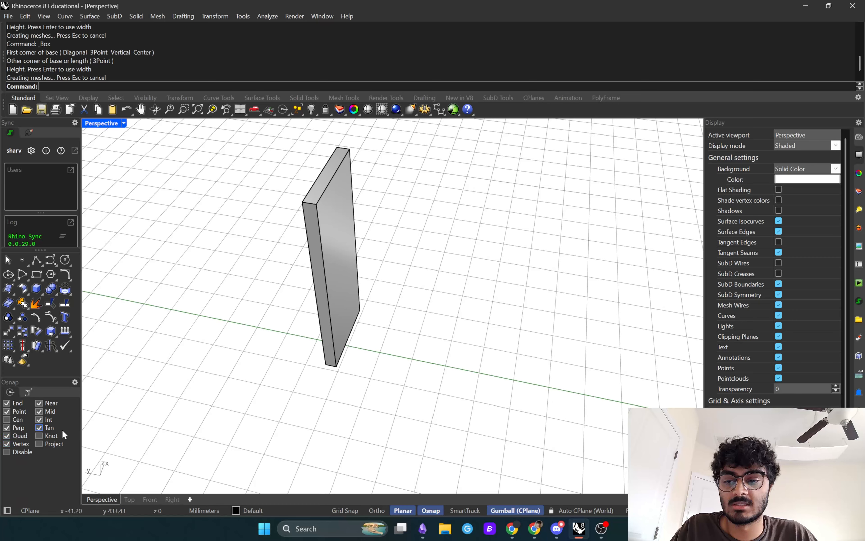
# Delete the three boxes, draw a closed, irregular arch-shaped polyline with a notch in its lower side, and select it.
pyautogui.write('line')
pyautogui.press('Return')
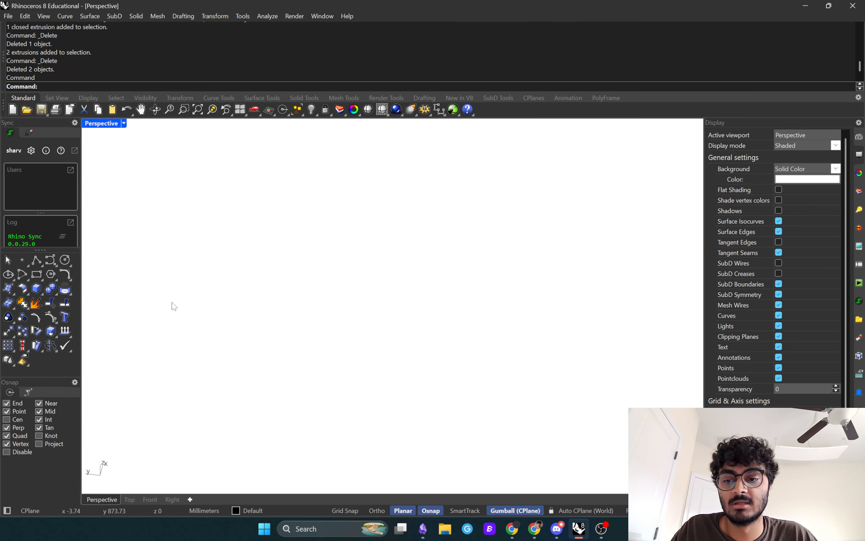
pyautogui.click(36, 261)
pyautogui.click(305, 299)
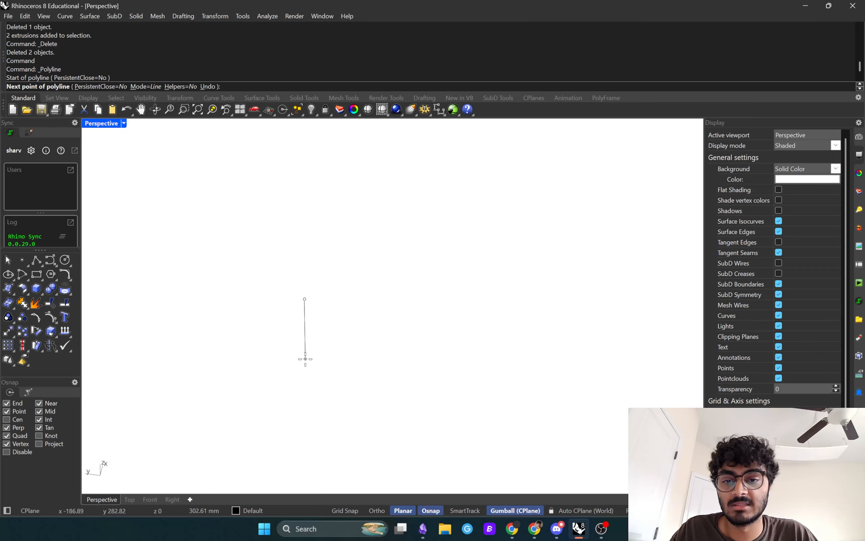
pyautogui.click(307, 379)
pyautogui.click(373, 367)
pyautogui.click(380, 296)
pyautogui.click(427, 283)
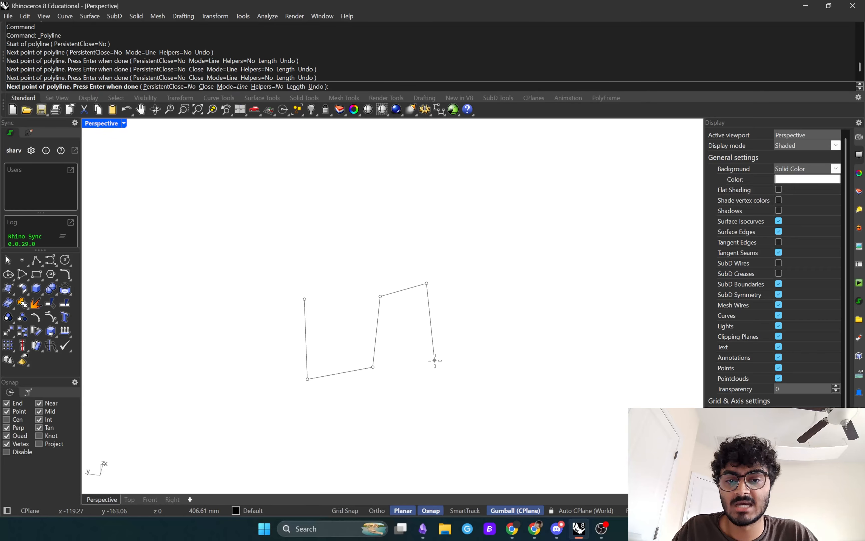
pyautogui.click(434, 360)
pyautogui.click(525, 385)
pyautogui.click(529, 272)
pyautogui.click(493, 195)
pyautogui.click(371, 226)
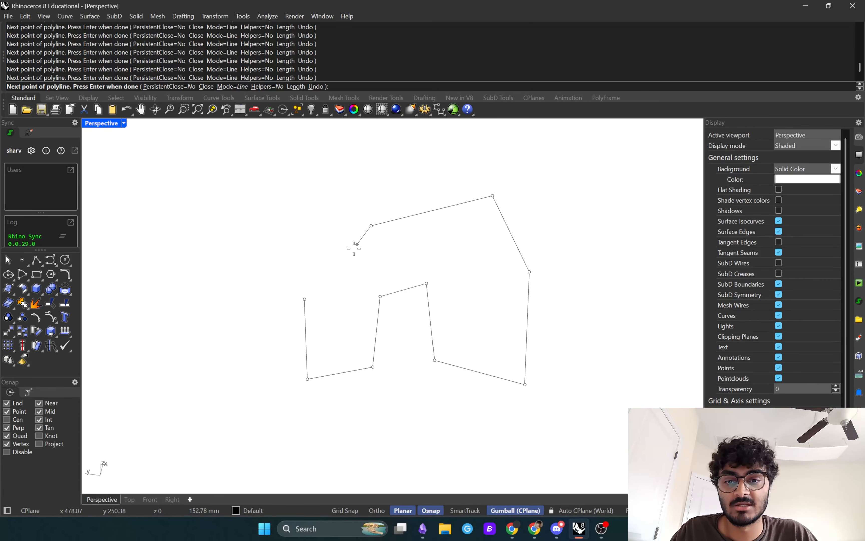
pyautogui.click(307, 301)
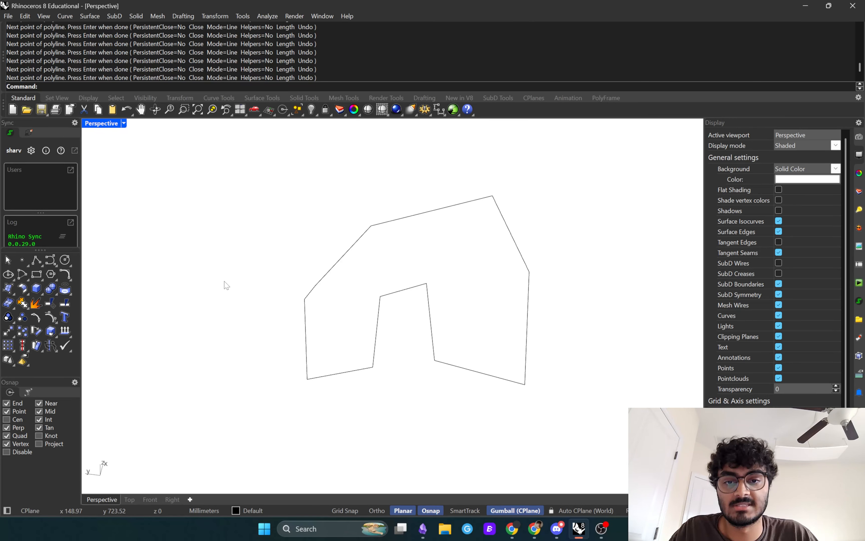
pyautogui.click(358, 246)
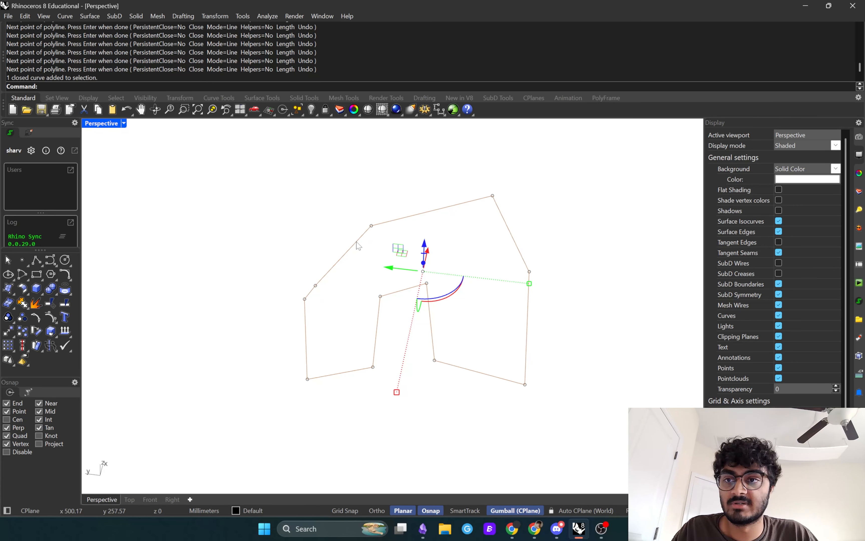
# Draw an open zigzag polyline through five points beyond the arch-shaped outline, select it to inspect its curve type, and clear the selection.
pyautogui.click(214, 203)
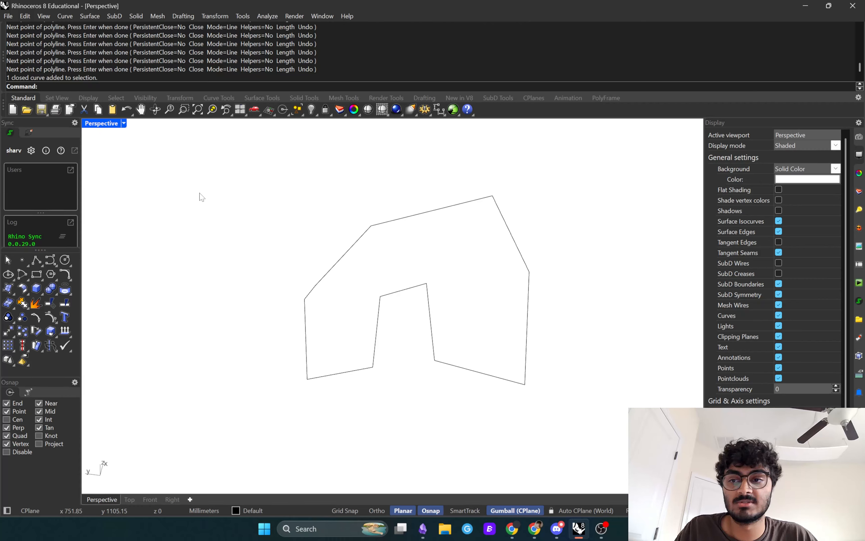
pyautogui.press('Return')
pyautogui.click(250, 175)
pyautogui.click(265, 229)
pyautogui.click(302, 192)
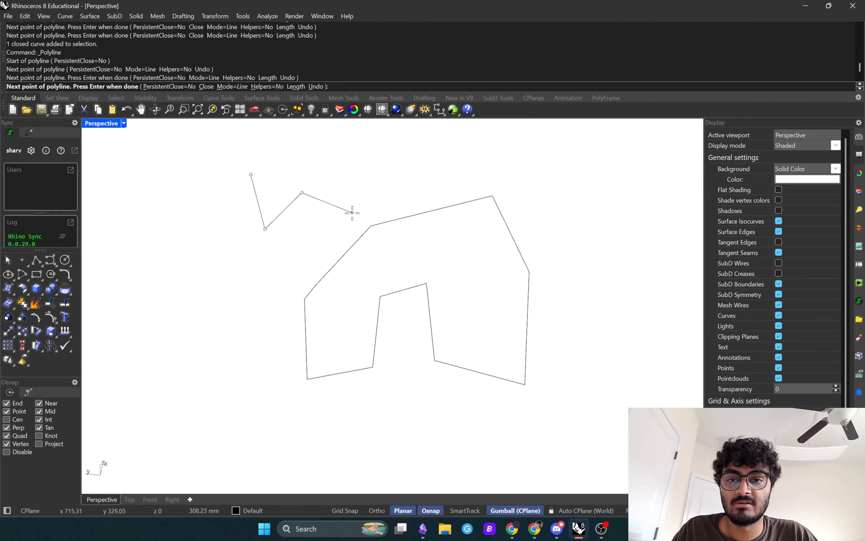
pyautogui.click(352, 212)
pyautogui.click(376, 164)
pyautogui.press('Return')
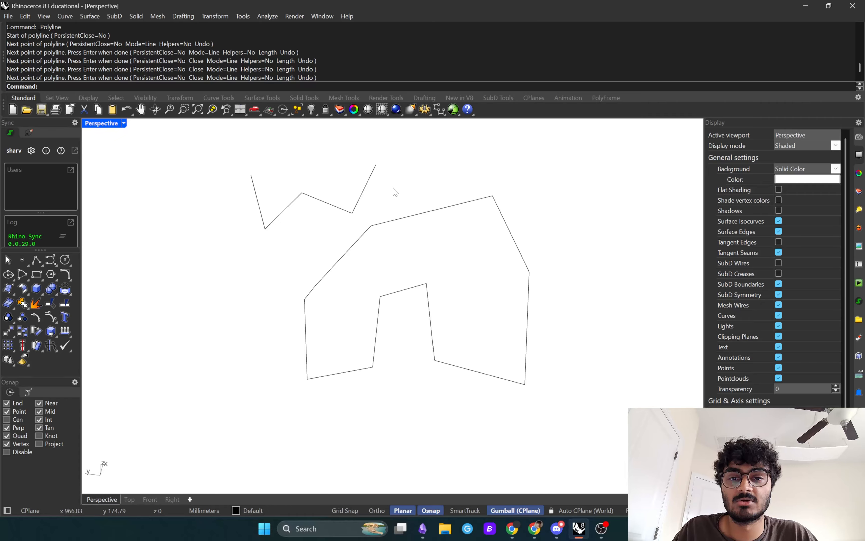
pyautogui.click(369, 180)
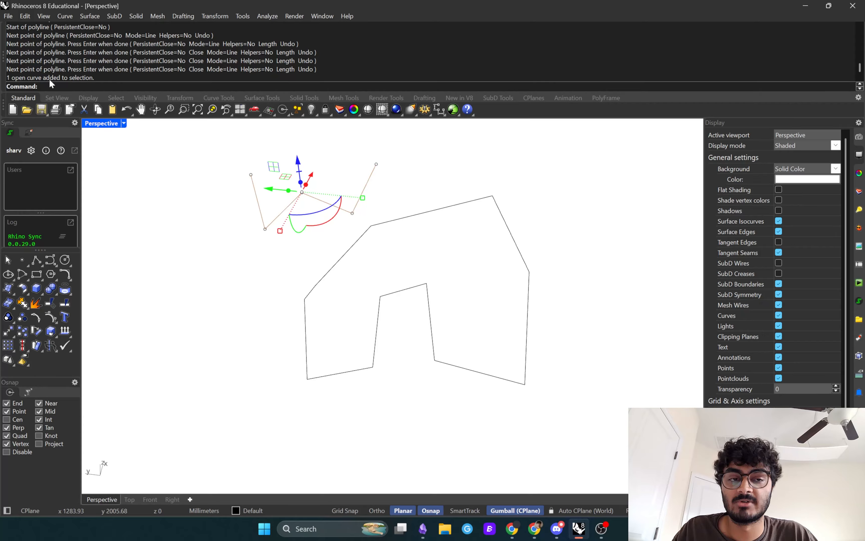
pyautogui.click(221, 257)
# Window-select the whole zigzag polyline without including the arch-shaped outline, and clear the selection.
pyautogui.moveTo(229, 268); pyautogui.dragTo(280, 331, button='right')
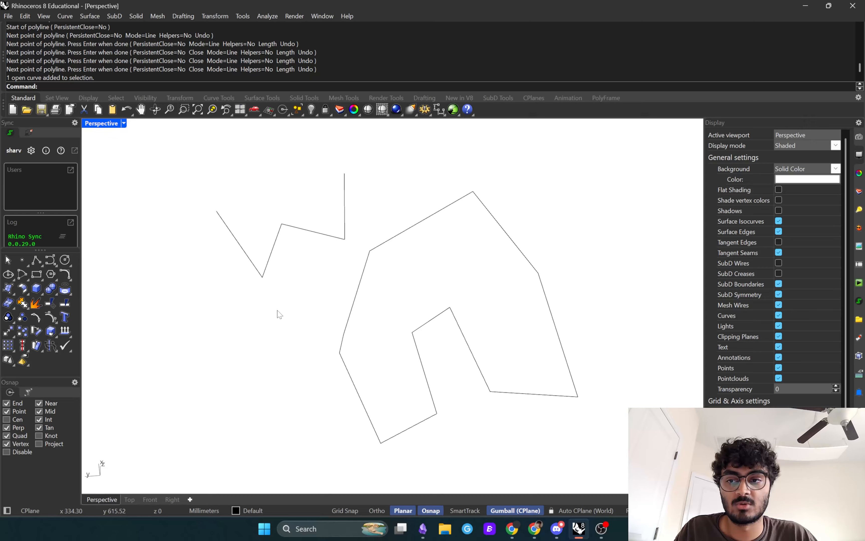
pyautogui.moveTo(168, 134); pyautogui.dragTo(386, 301)
pyautogui.press('Escape')
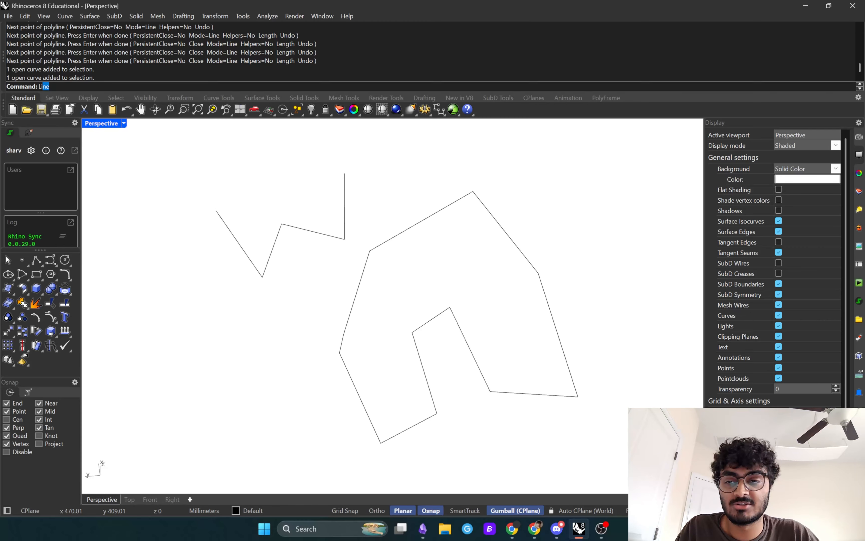
# Draw a short single line beside the outer segment of the zigzag polyline.
pyautogui.press('Return')
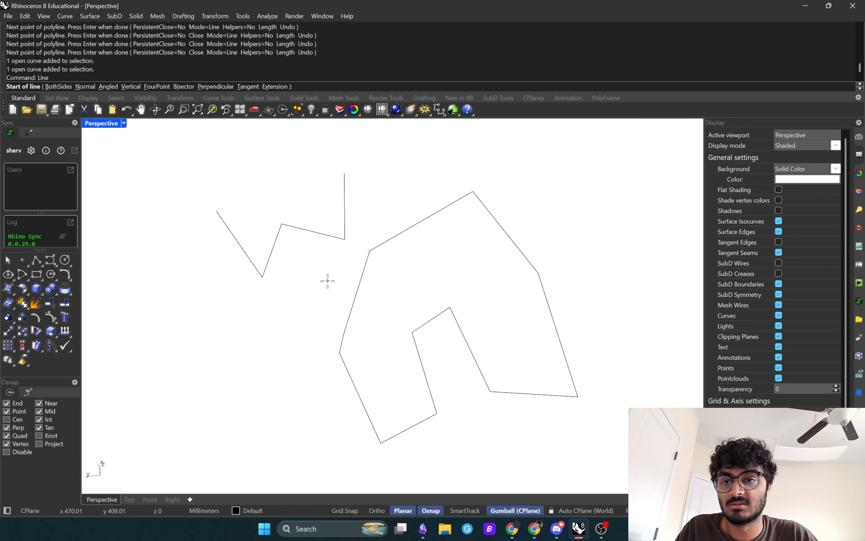
pyautogui.click(222, 238)
pyautogui.click(230, 261)
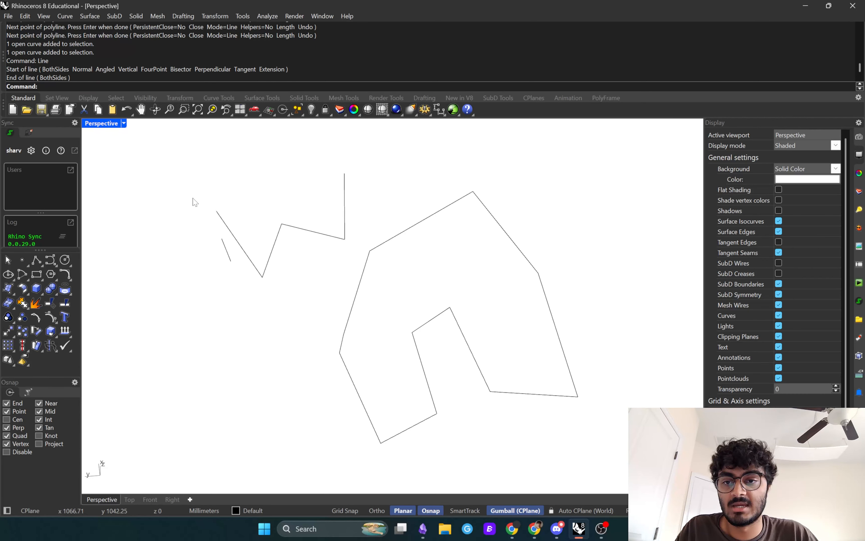
# Demonstrate window selection on the short line while only partly enclosing the zigzag polyline, and pick the zigzag individually for comparison.
pyautogui.moveTo(185, 178); pyautogui.dragTo(268, 290)
pyautogui.click(224, 227)
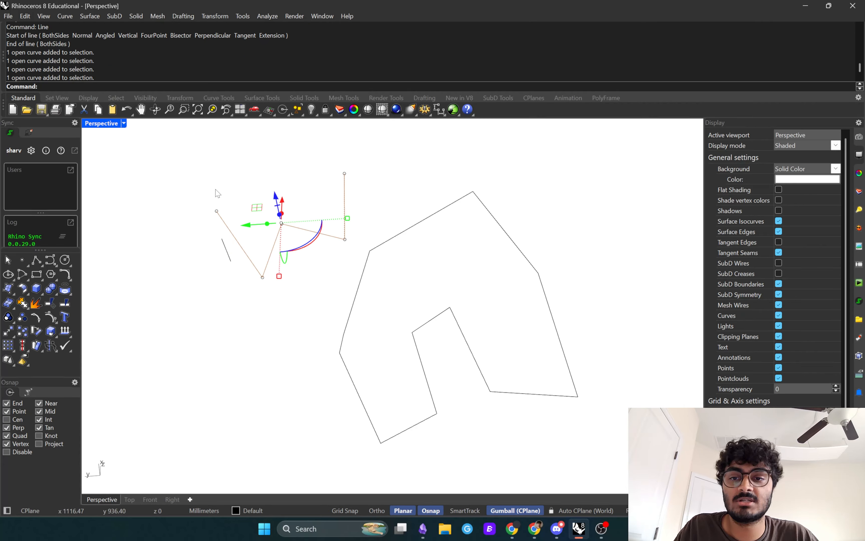
pyautogui.click(178, 175)
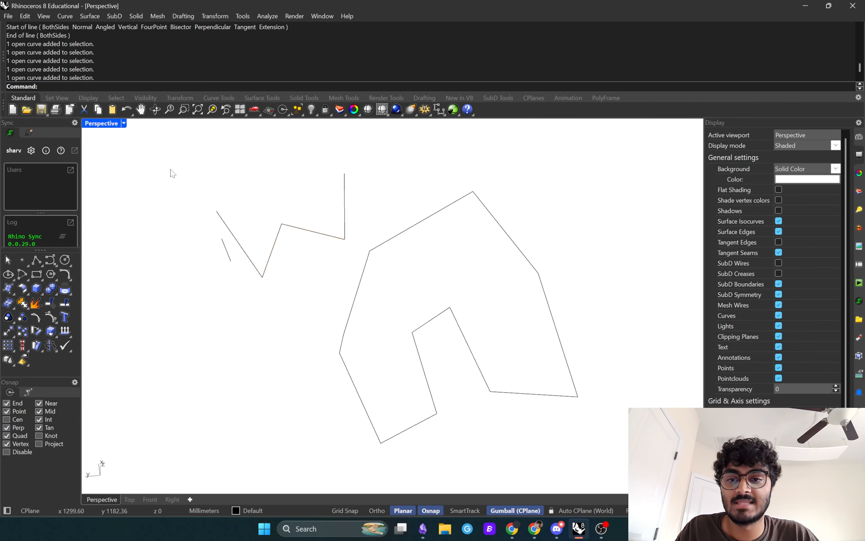
pyautogui.moveTo(170, 168); pyautogui.dragTo(258, 291)
pyautogui.click(262, 307)
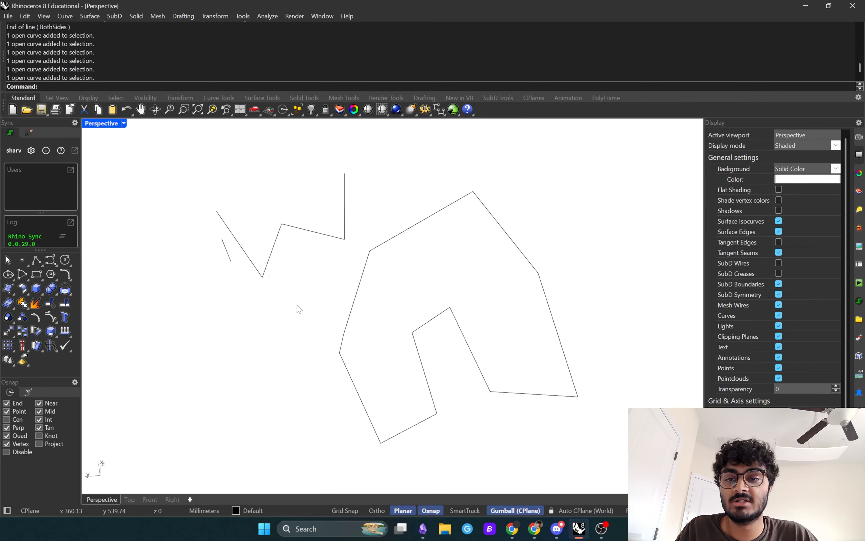
# Crossing-select the short line and the zigzag polyline, and delete both.
pyautogui.moveTo(302, 315); pyautogui.dragTo(196, 229)
pyautogui.press('Delete')
pyautogui.moveTo(228, 303); pyautogui.dragTo(373, 362, button='right')
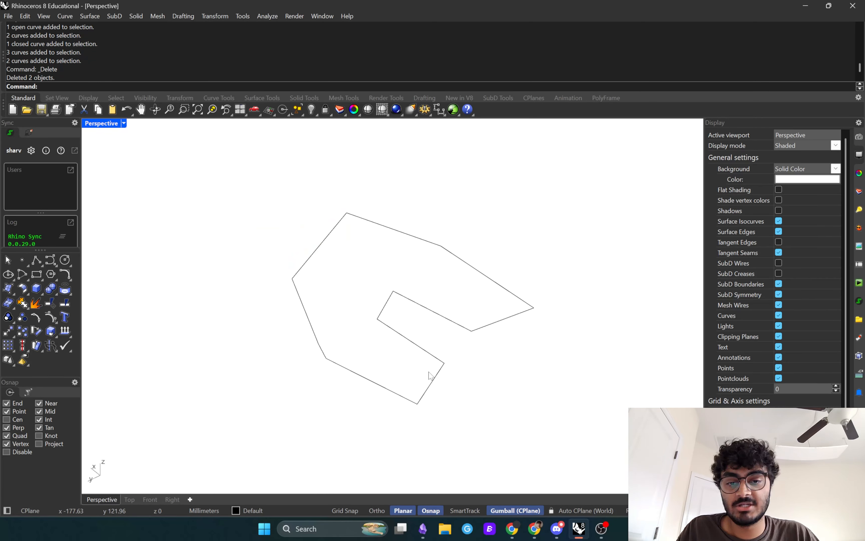
# Extrude the closed arch-shaped outline upward about 489 mm as a solid with ExtrudeCrv, and select the result to inspect its object type.
pyautogui.moveTo(467, 382); pyautogui.dragTo(422, 359)
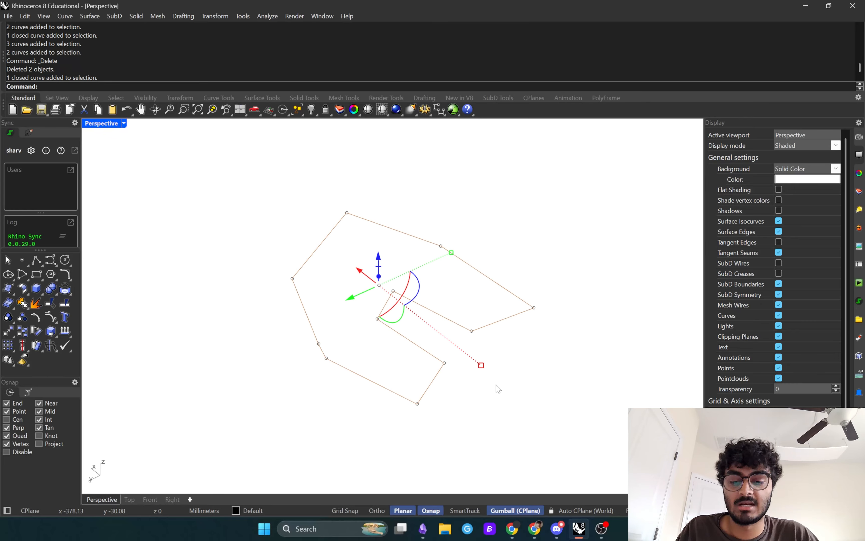
pyautogui.write('Extrude')
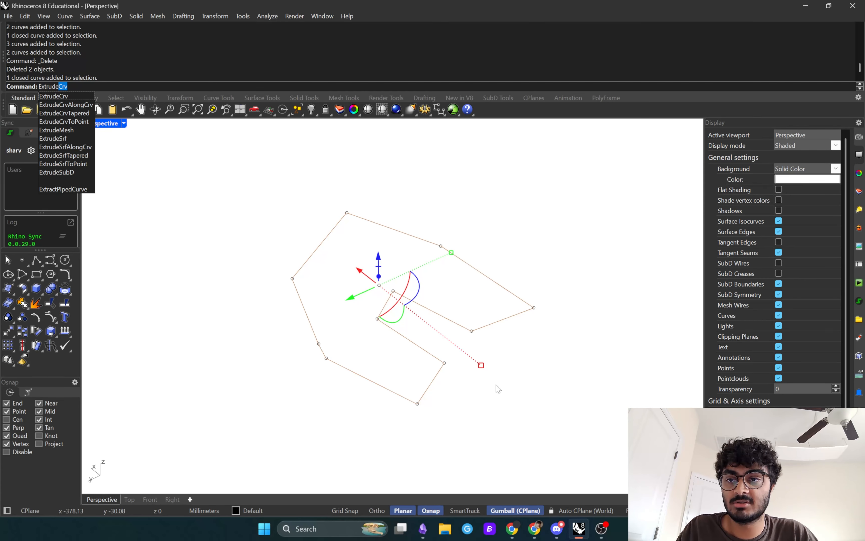
pyautogui.write('Crv')
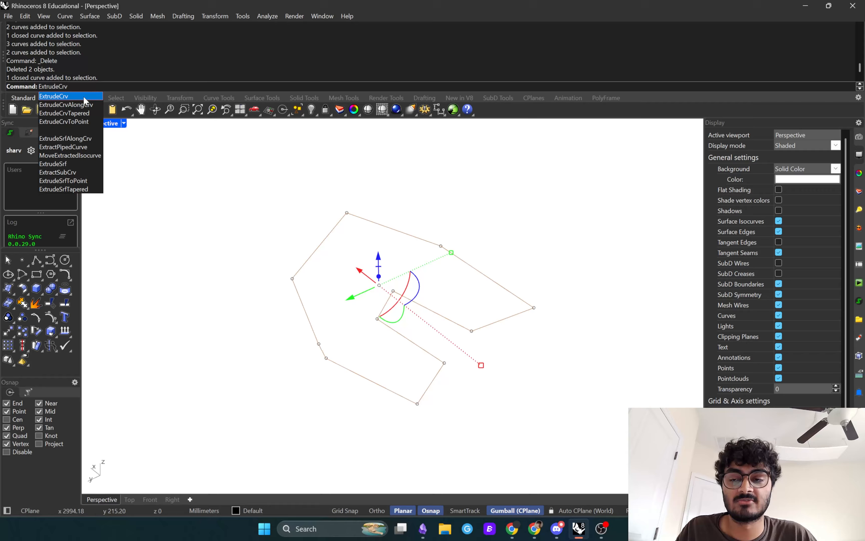
pyautogui.click(61, 95)
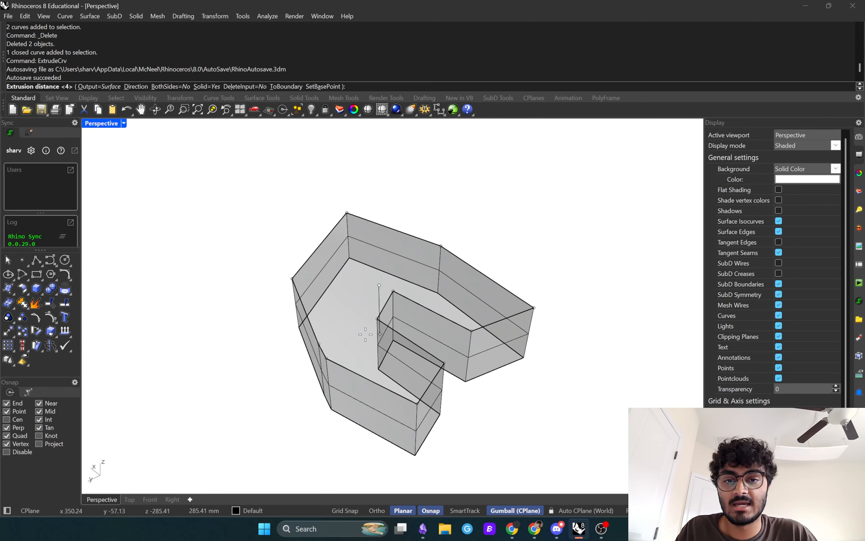
pyautogui.moveTo(368, 235)
pyautogui.mouseDown(button='right')
pyautogui.moveTo(377, 228)
pyautogui.moveTo(355, 244)
pyautogui.mouseUp(button='right')
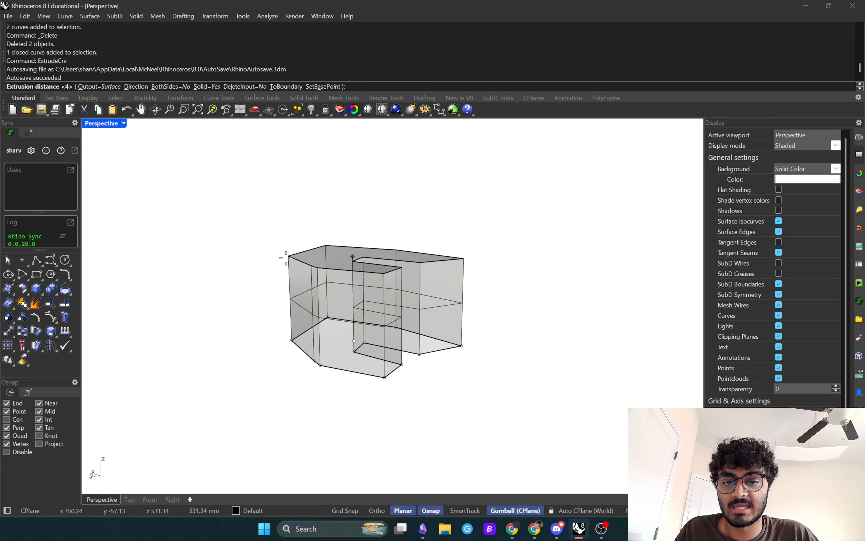
pyautogui.click(353, 263)
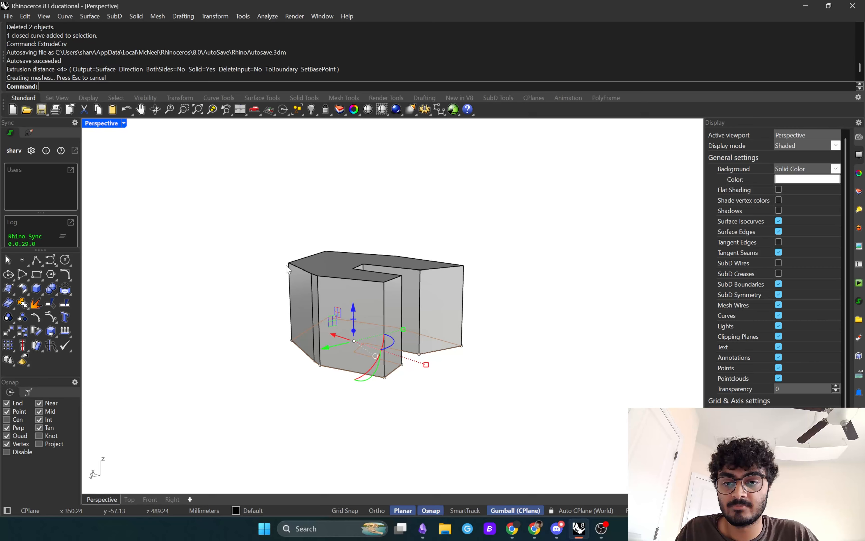
pyautogui.click(499, 421)
pyautogui.moveTo(499, 421); pyautogui.dragTo(485, 437, button='right')
pyautogui.moveTo(499, 375)
pyautogui.mouseDown(button='right')
pyautogui.moveTo(486, 399)
pyautogui.moveTo(538, 337)
pyautogui.moveTo(515, 378)
pyautogui.mouseUp(button='right')
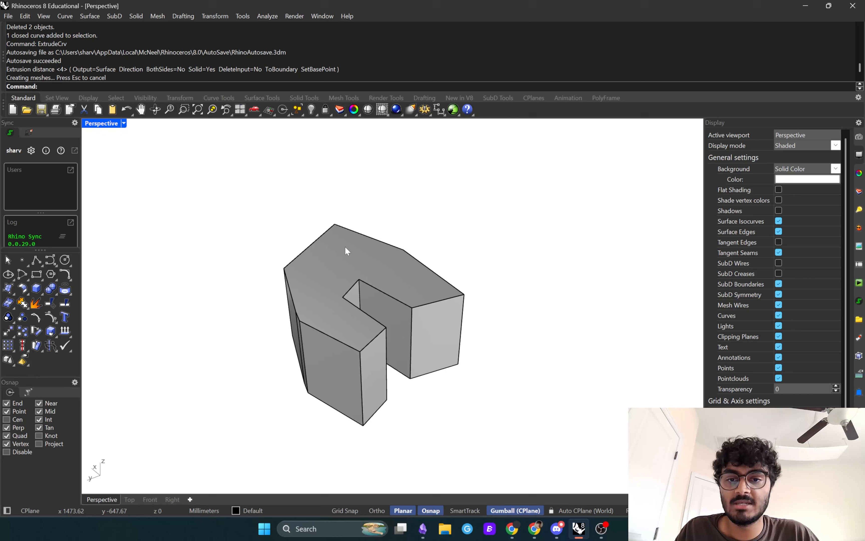
pyautogui.click(334, 247)
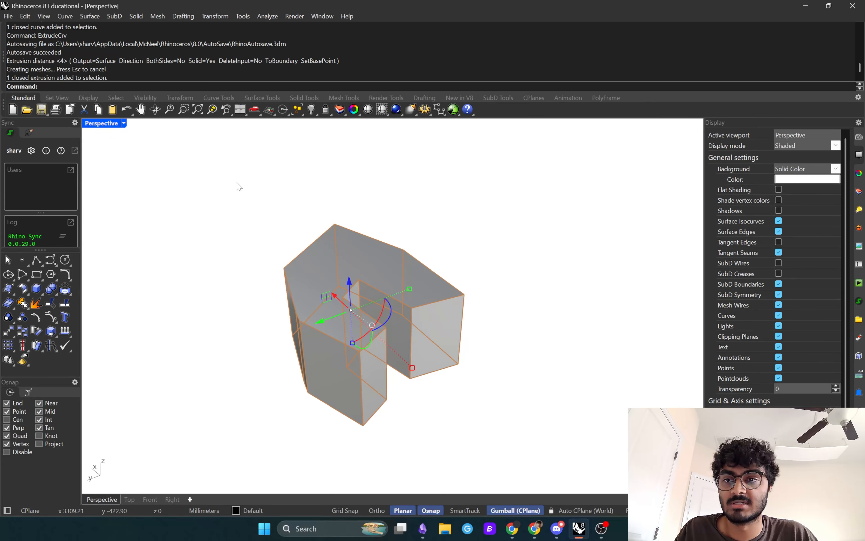
pyautogui.press('Escape')
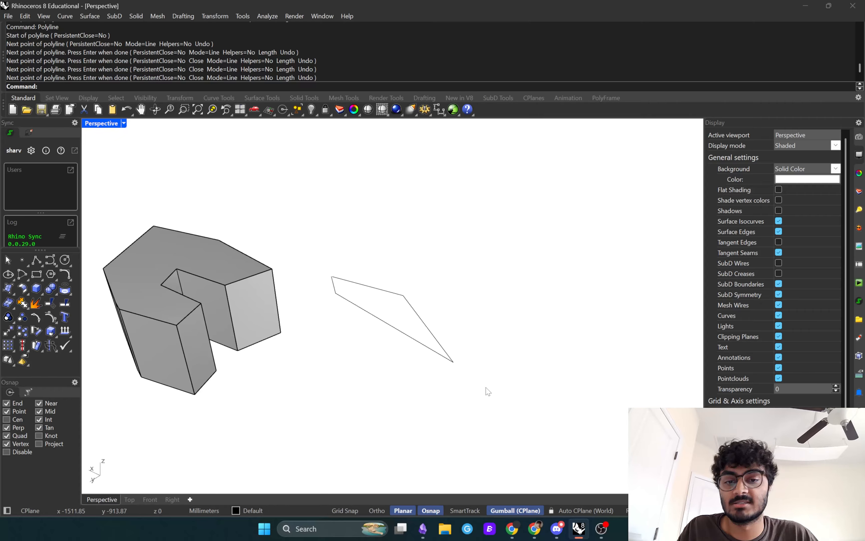
# Extrude the nearly closed four-segment polyline to the arch-shaped solid's height with ExtrudeCrv, and select the result to inspect its object type.
pyautogui.moveTo(487, 390); pyautogui.dragTo(449, 358)
pyautogui.write('ExtrudeCrv')
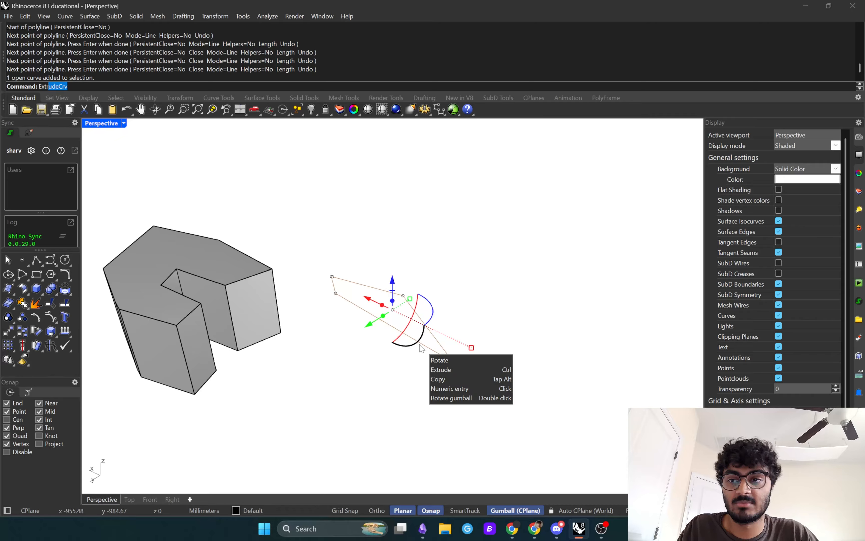
pyautogui.press('Return')
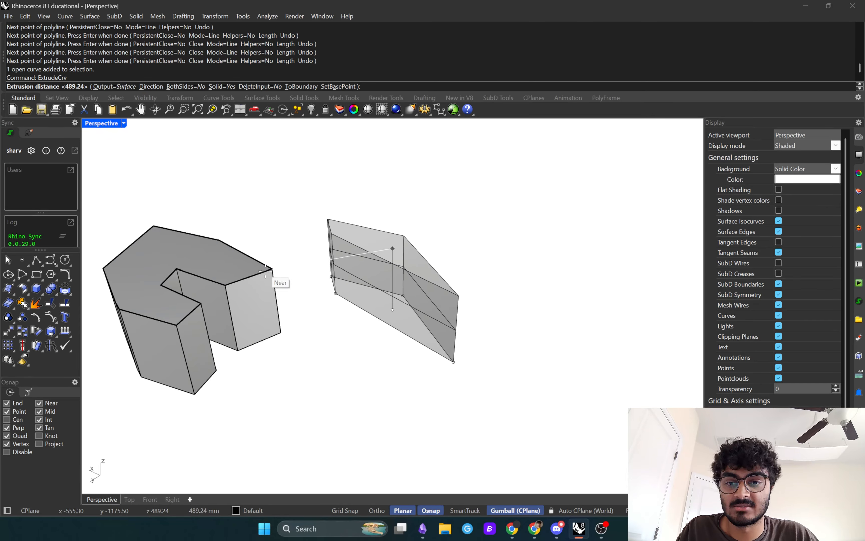
pyautogui.click(248, 274)
pyautogui.click(364, 372)
pyautogui.moveTo(364, 372); pyautogui.dragTo(376, 348, button='right')
pyautogui.click(356, 274)
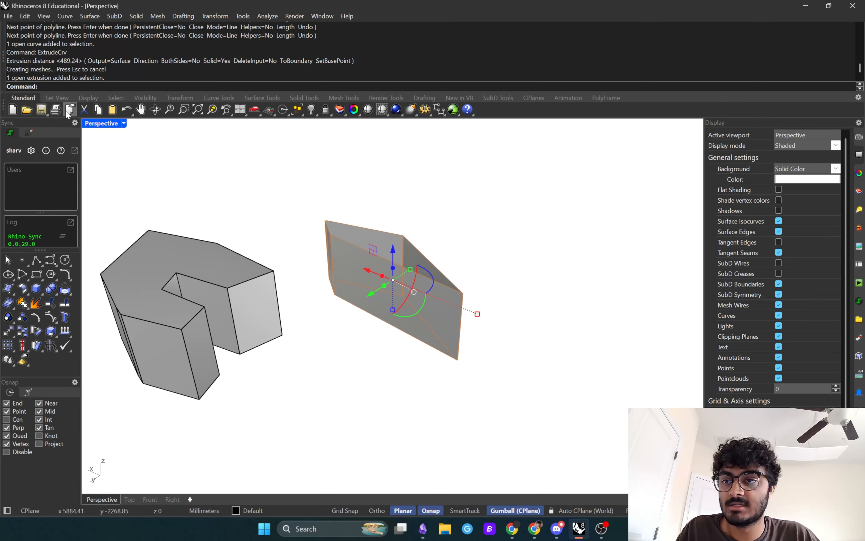
pyautogui.click(249, 204)
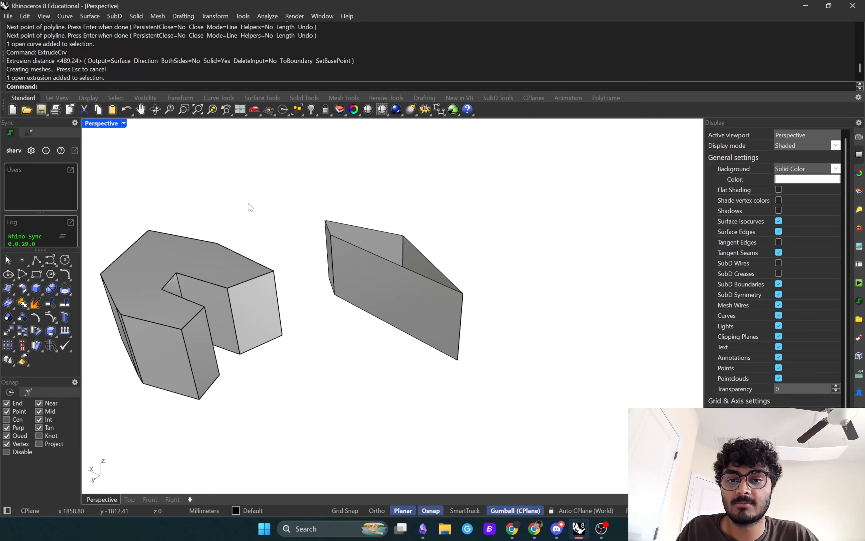
# Delete the hollow extrusion made from the four-segment polyline, and select the remaining curve to check whether it is closed.
pyautogui.keyDown('shift'); pyautogui.moveTo(386, 263); pyautogui.dragTo(441, 270, button='right'); pyautogui.keyUp('shift')
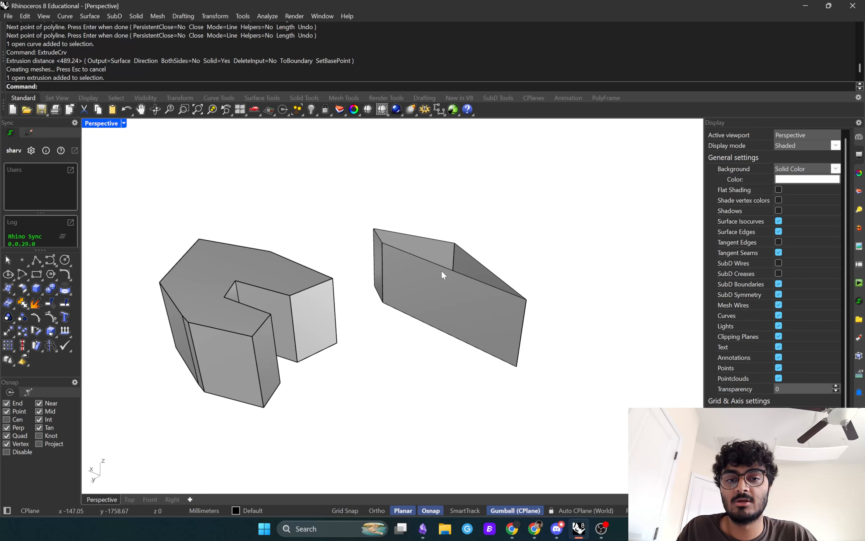
pyautogui.click(433, 279)
pyautogui.press('Delete')
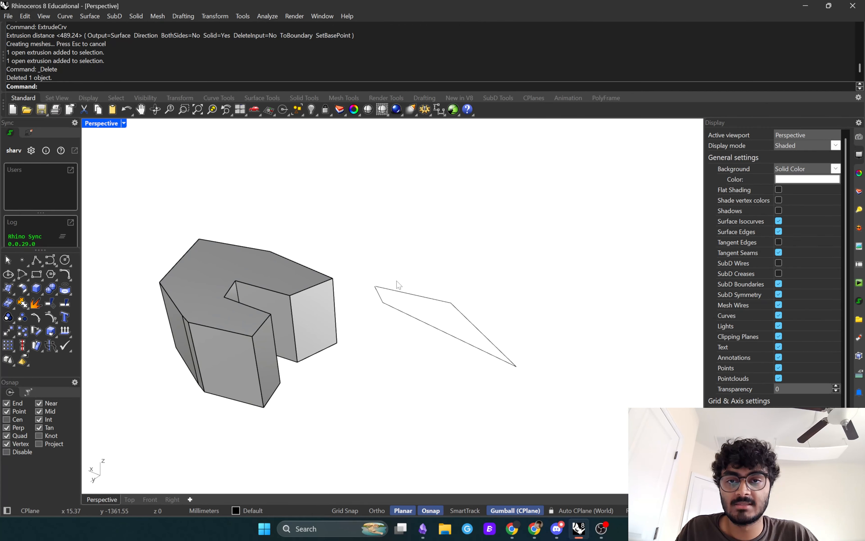
pyautogui.click(384, 289)
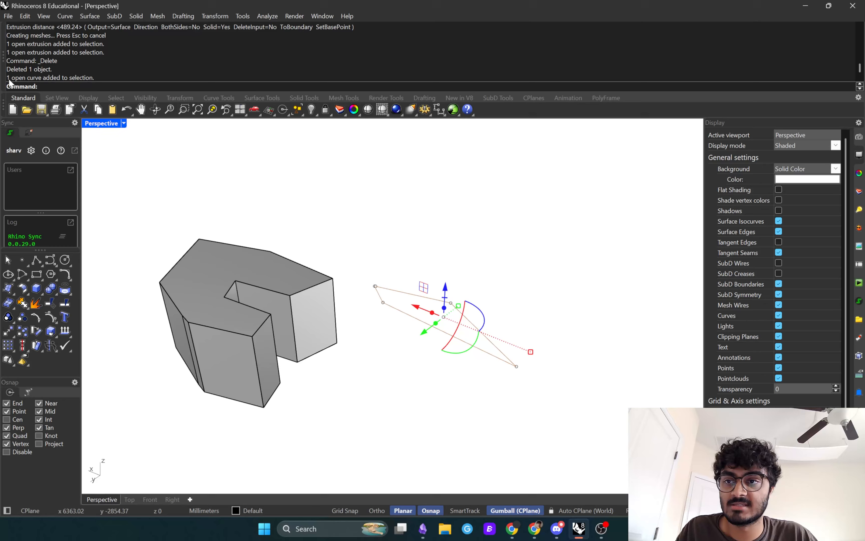
pyautogui.click(330, 242)
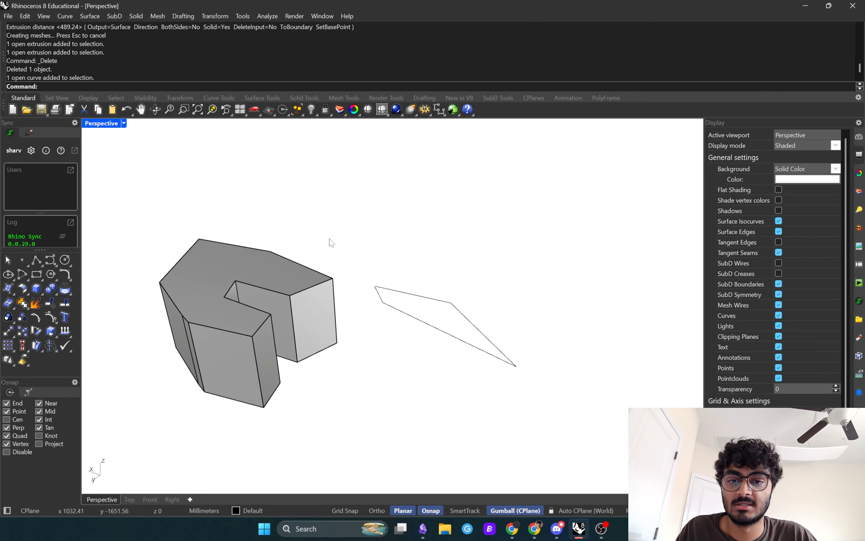
# Draw a short line that bridges the small gap between the two ends of the four-segment polyline.
pyautogui.scroll(10, 387, 297)
pyautogui.moveTo(344, 280); pyautogui.dragTo(361, 291, button='right')
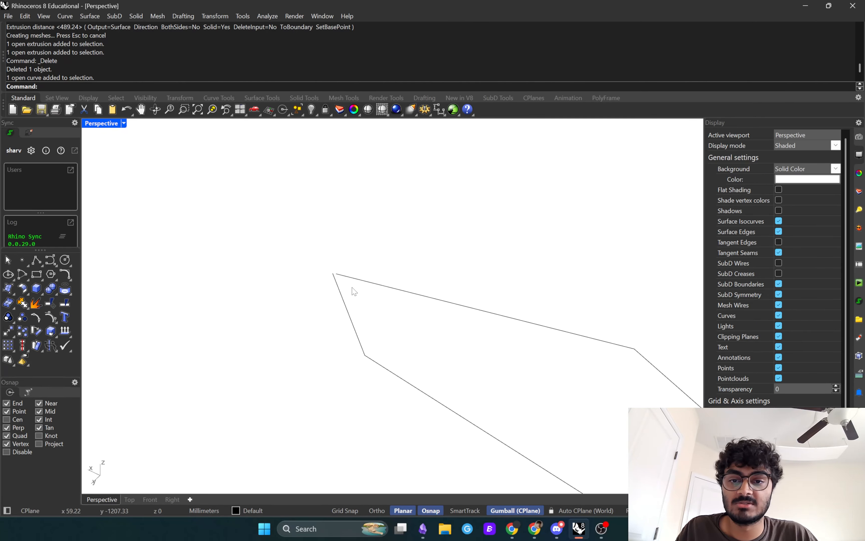
pyautogui.write('Line')
pyautogui.press('Return')
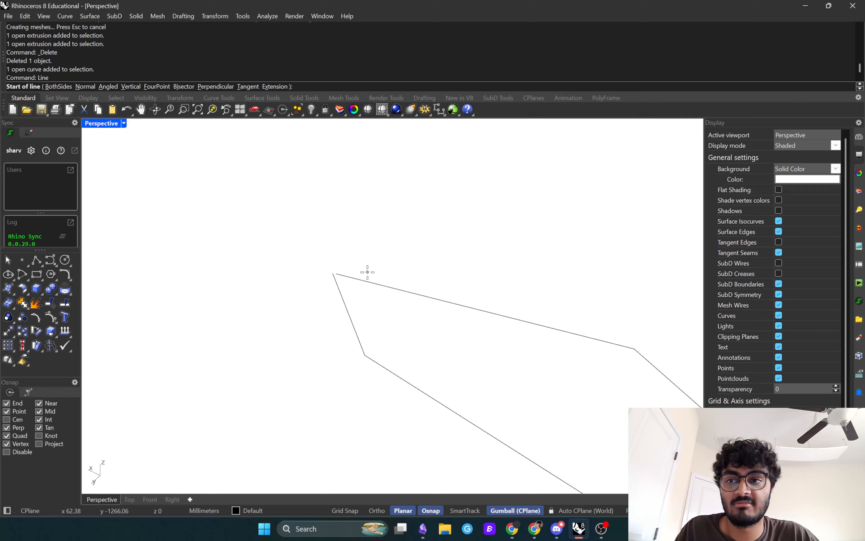
pyautogui.click(333, 273)
pyautogui.press('Escape')
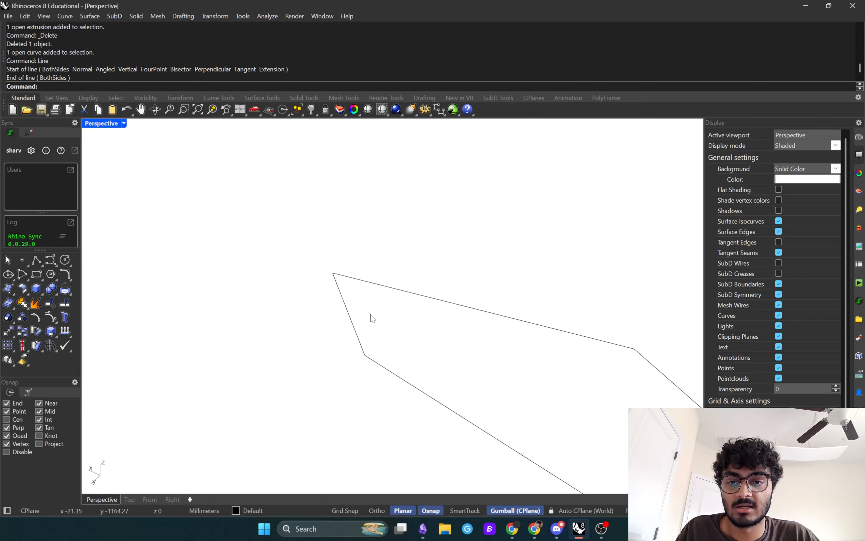
# Crossing-select the four-segment polyline with its gap-bridging line, and join them into one closed curve.
pyautogui.moveTo(400, 322); pyautogui.dragTo(332, 273)
pyautogui.scroll(-3, 282, 253)
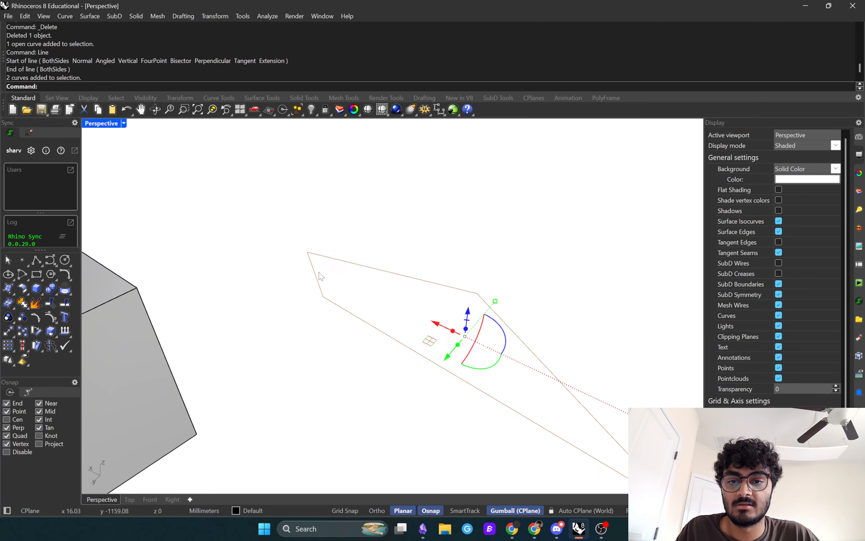
pyautogui.click(357, 303)
pyautogui.moveTo(363, 301); pyautogui.dragTo(262, 228)
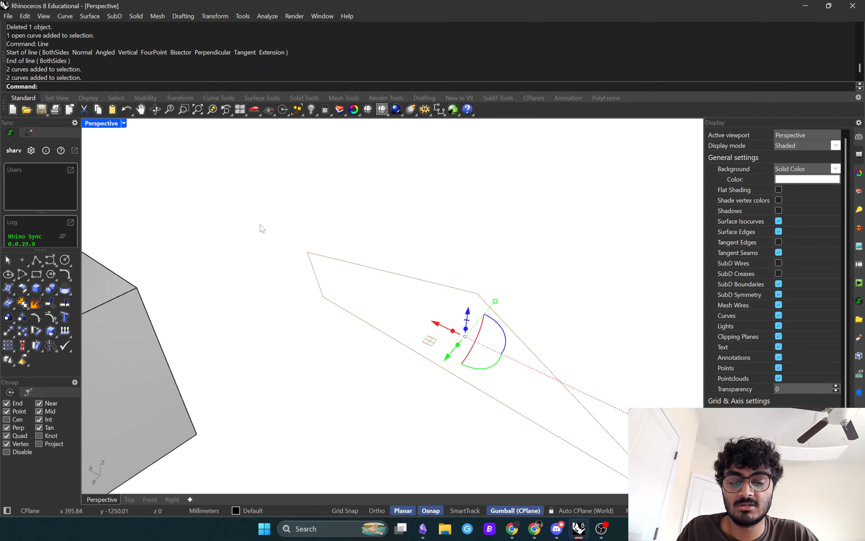
pyautogui.write('Join')
pyautogui.press('Return')
pyautogui.press('Return')
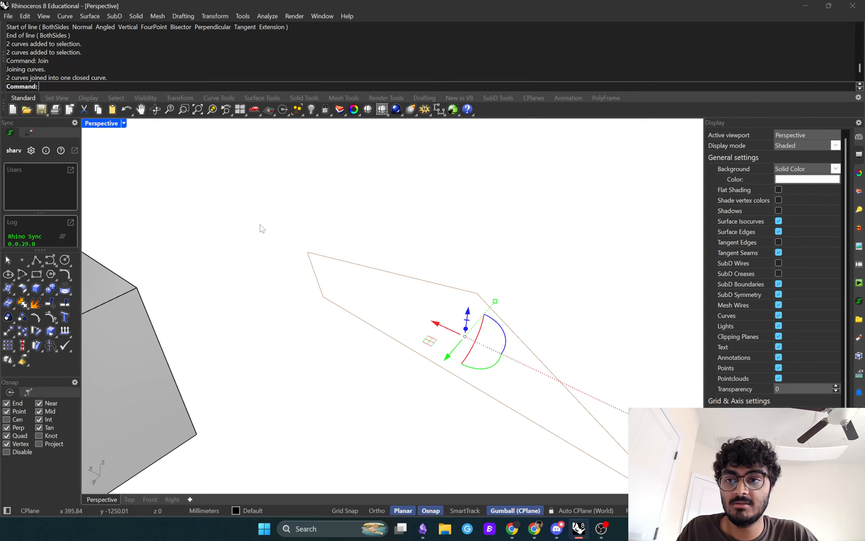
# Undo the join and the gap-bridging line so the four-segment polyline is open again.
pyautogui.click(288, 239)
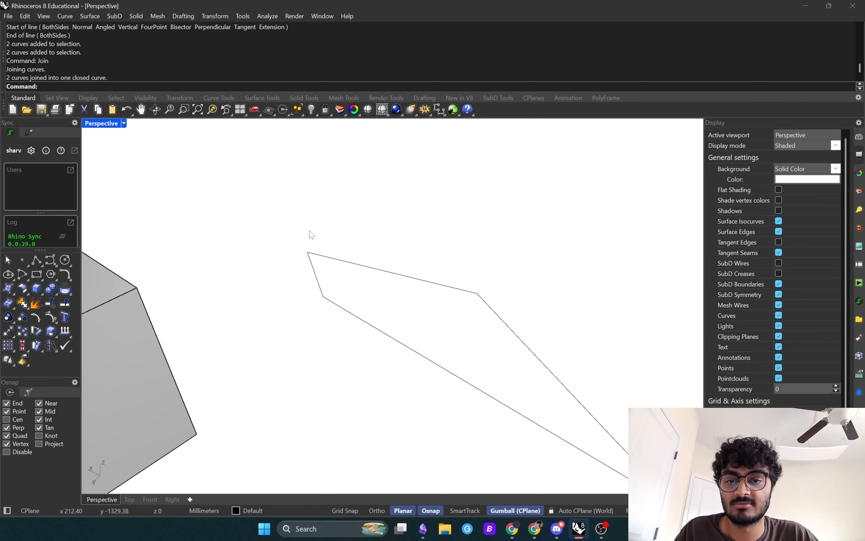
pyautogui.hotkey('ctrl', 'z')
pyautogui.hotkey('ctrl', 'z')
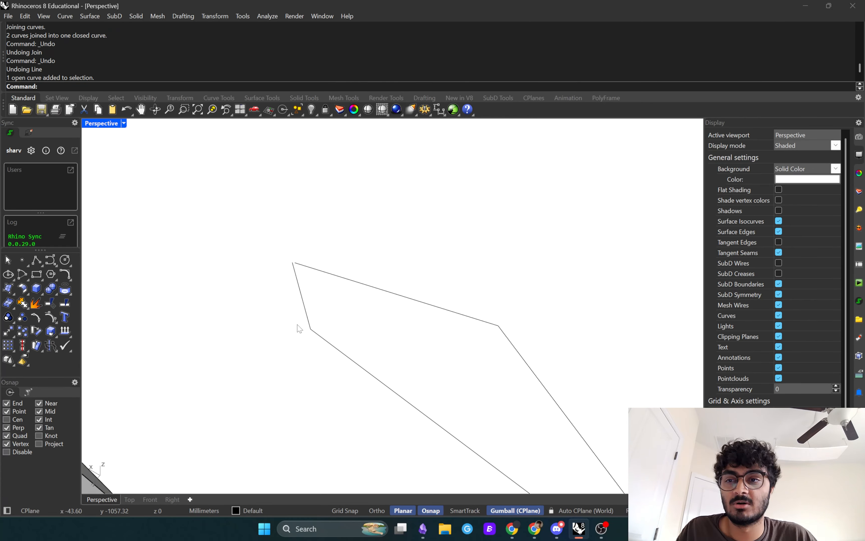
# Select the open four-segment polyline and close it with the CloseCrv command.
pyautogui.moveTo(361, 400); pyautogui.dragTo(303, 260)
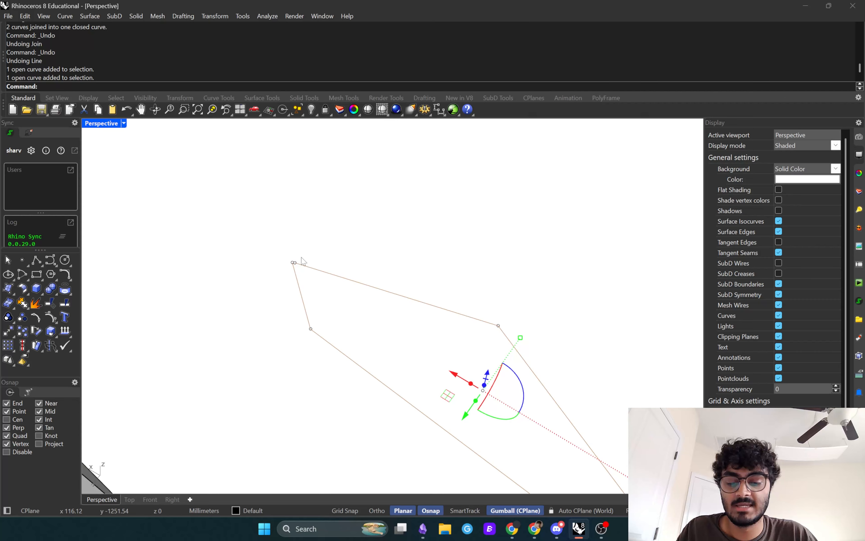
pyautogui.write('CloseCrv')
pyautogui.press('Return')
pyautogui.scroll(-8, 350, 277)
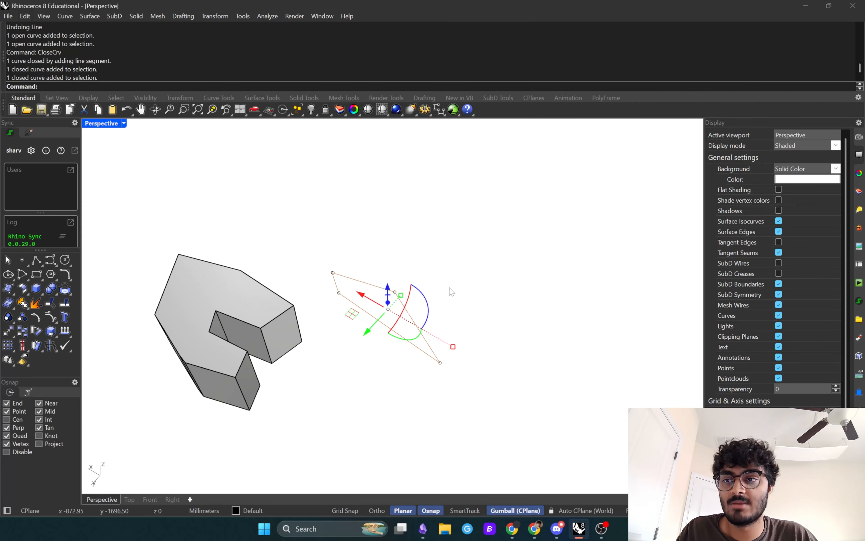
pyautogui.click(447, 277)
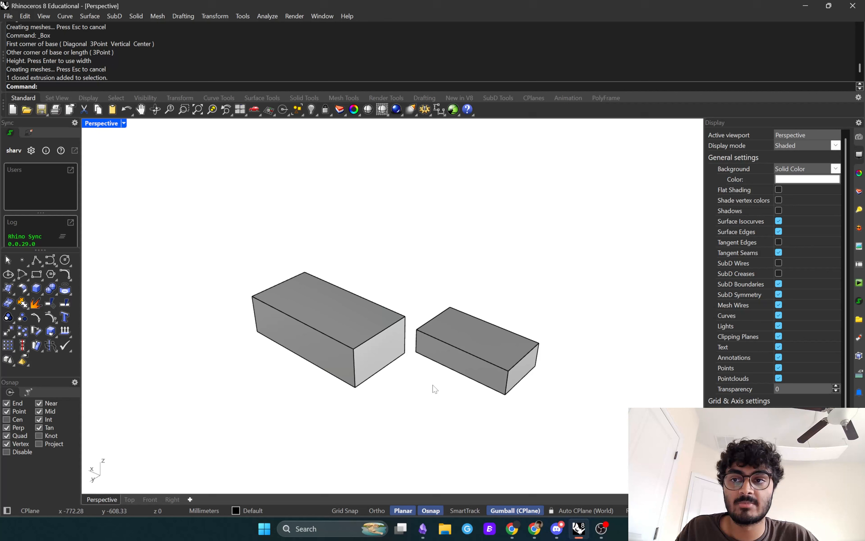
# Select the larger of the two boxes and isolate it, hiding the smaller box.
pyautogui.click(345, 316)
pyautogui.click(485, 338)
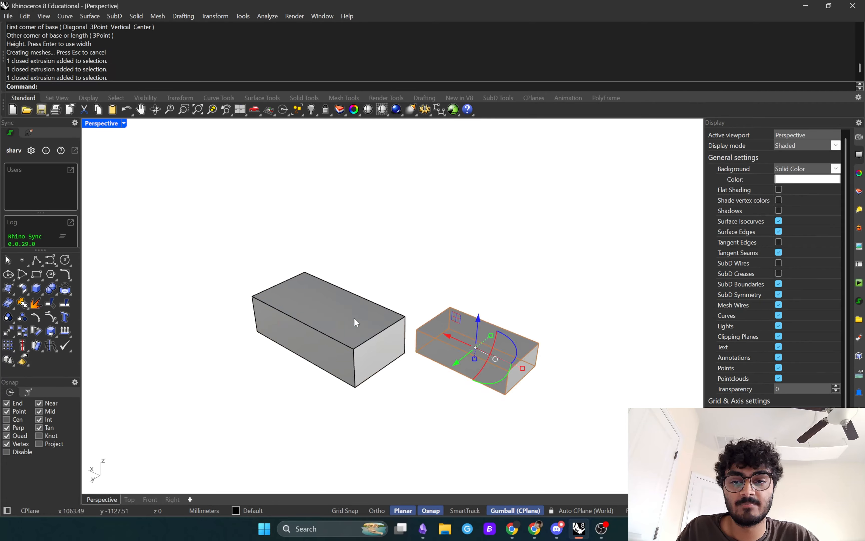
pyautogui.click(352, 318)
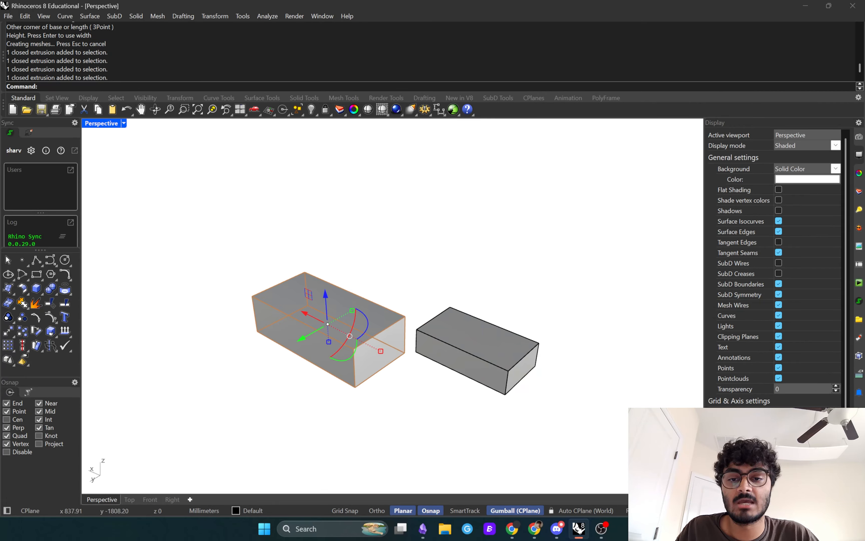
pyautogui.write('isolate')
pyautogui.press('Return')
pyautogui.click(217, 232)
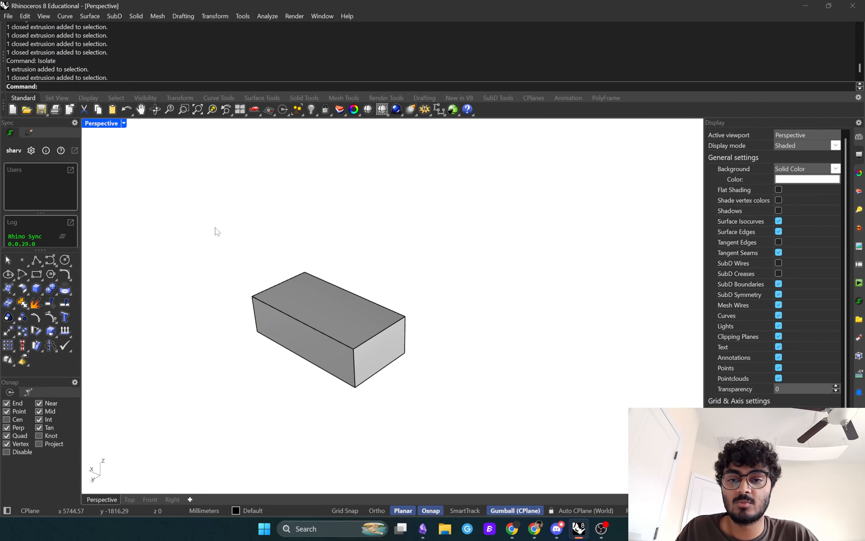
# Window-select around the isolated box, and bring the hidden smaller box back with Show.
pyautogui.moveTo(198, 209); pyautogui.dragTo(471, 417)
pyautogui.click(475, 421)
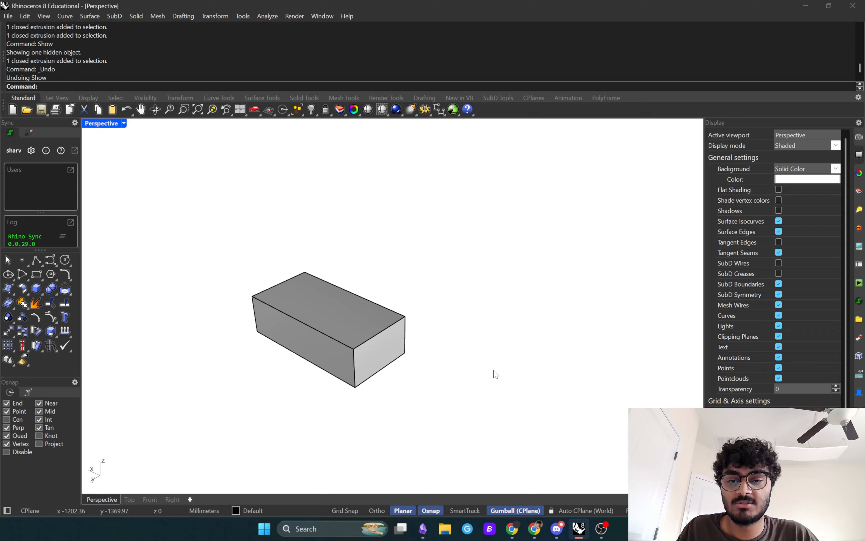
pyautogui.press('Return')
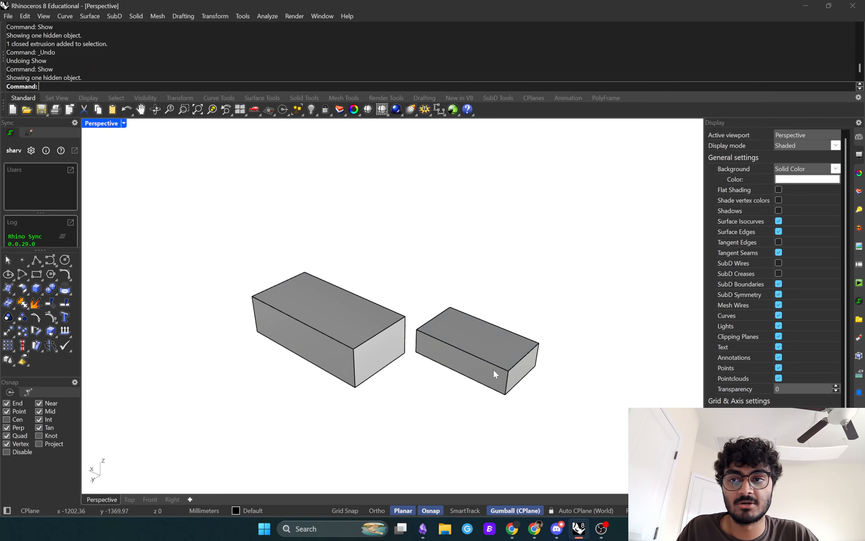
# Lock the smaller box in place with the Lock command.
pyautogui.click(473, 344)
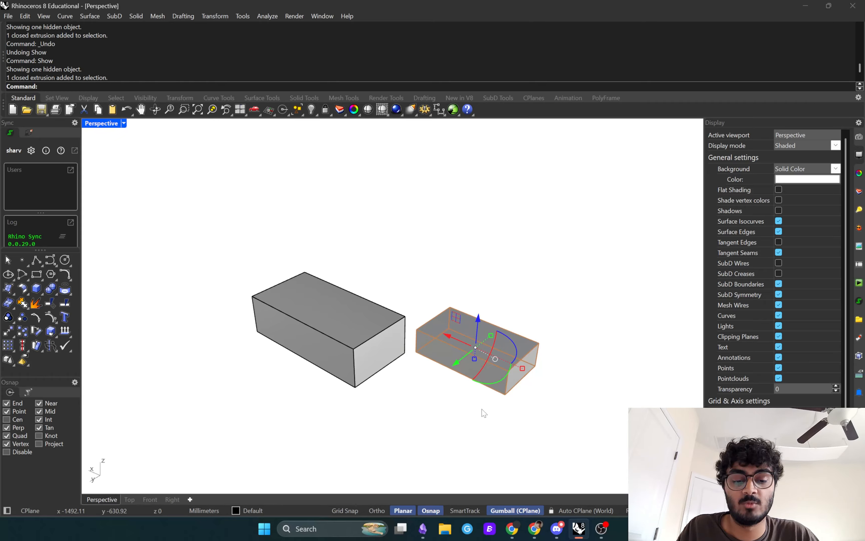
pyautogui.write('Lock')
pyautogui.press('Return')
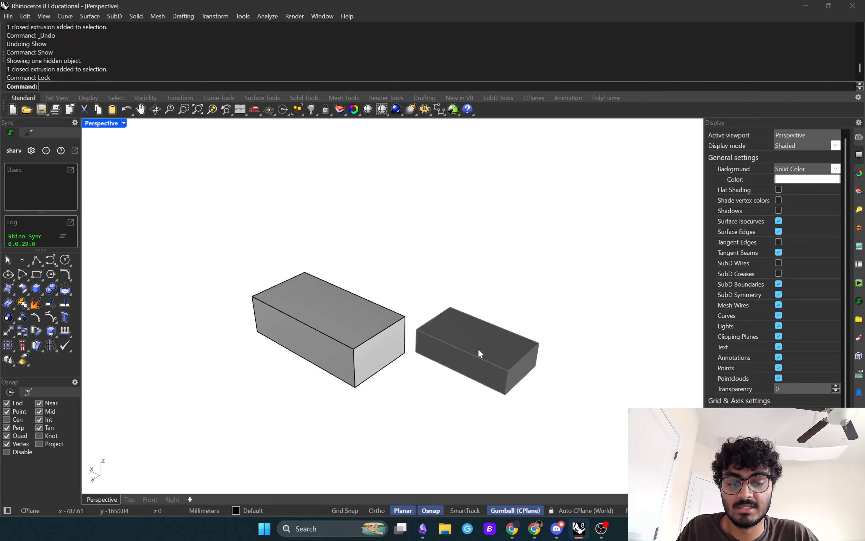
# Draw a line across the top face of the locked box, snapping to two of its edges.
pyautogui.press('Return')
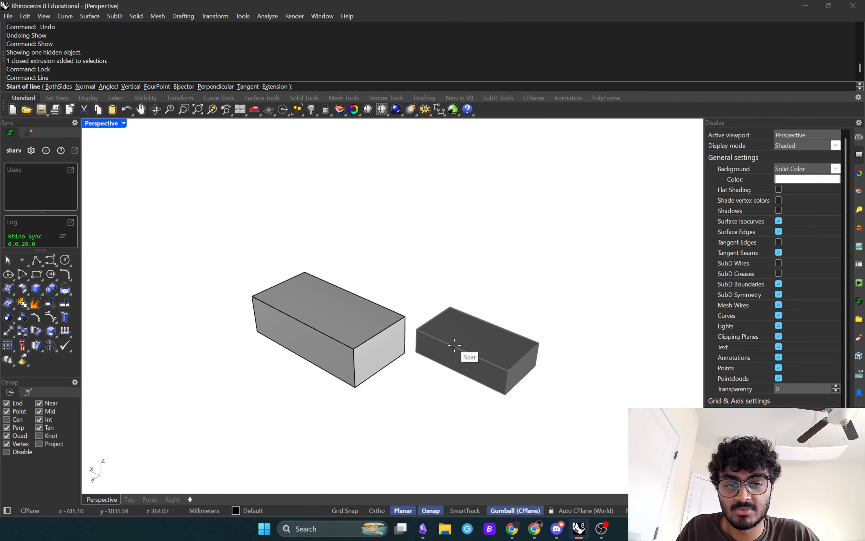
pyautogui.click(454, 346)
pyautogui.click(433, 321)
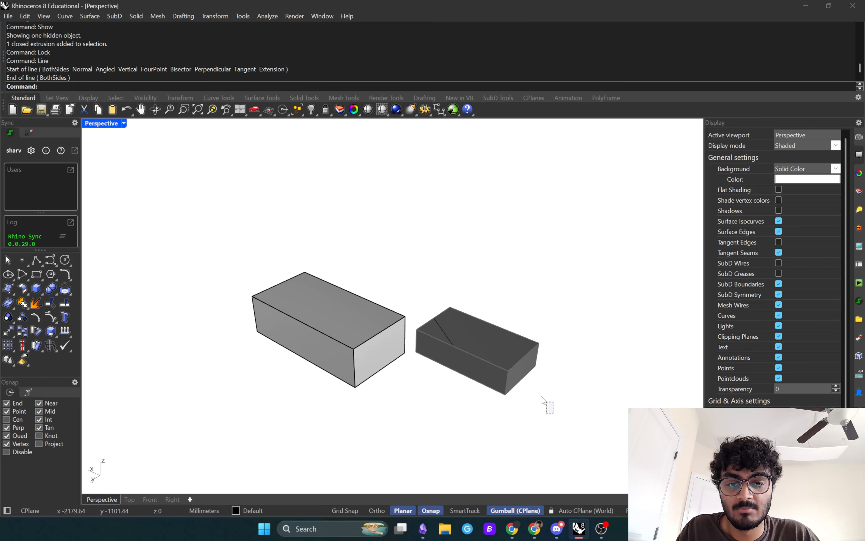
# Try to crossing-select the locked box, and release it with the Unlock command.
pyautogui.moveTo(584, 429); pyautogui.dragTo(500, 331)
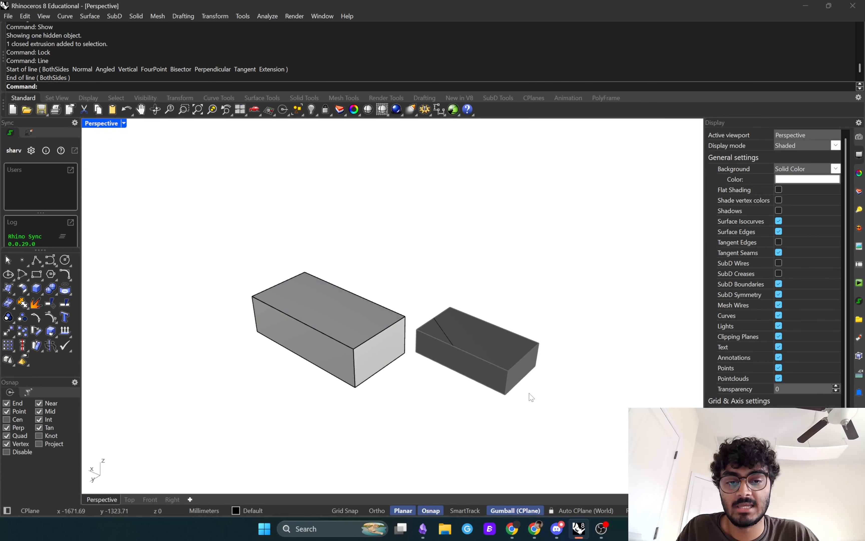
pyautogui.moveTo(548, 408); pyautogui.dragTo(512, 349)
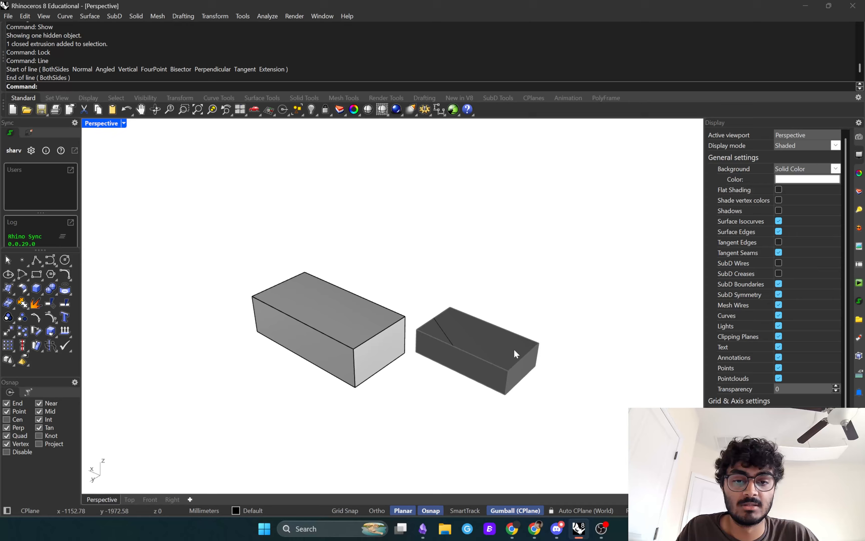
pyautogui.write('Unlock')
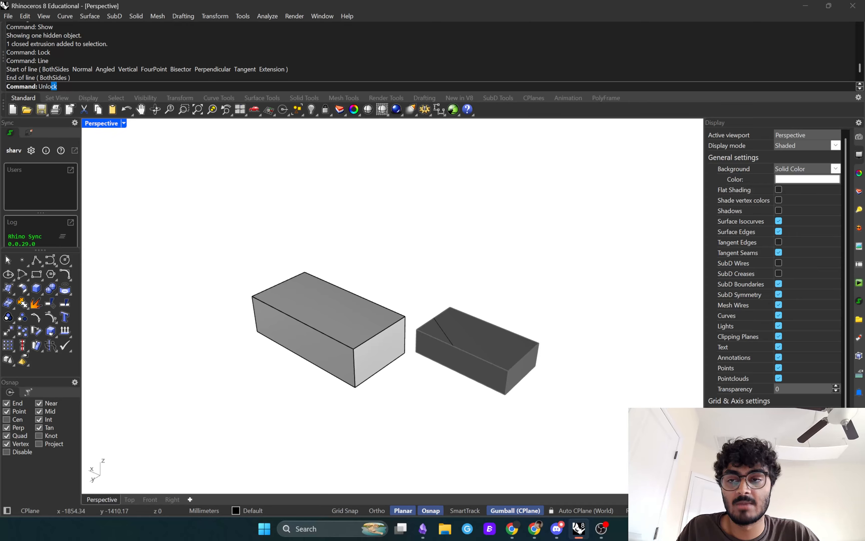
pyautogui.press('Return')
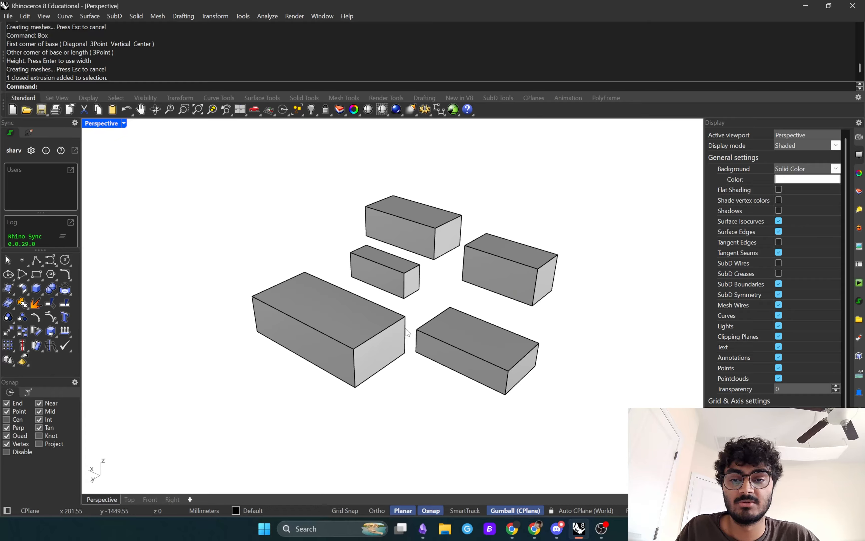
# Isolate the largest of the five boxes, hiding the other four.
pyautogui.click(371, 329)
pyautogui.write('Isolate')
pyautogui.press('Return')
pyautogui.press('Escape')
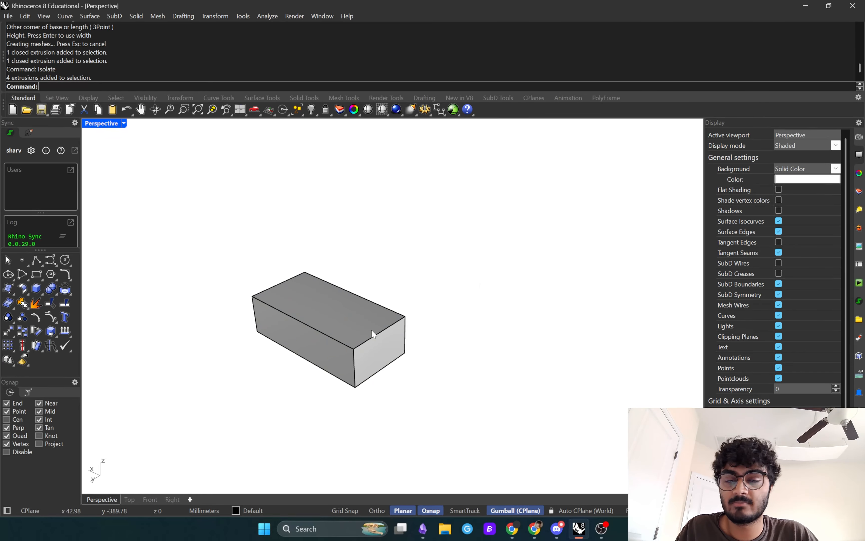
# Restore the hidden boxes except the smallest with ShowSelected, and undo both the selective show and the isolation.
pyautogui.write('ShowSelected')
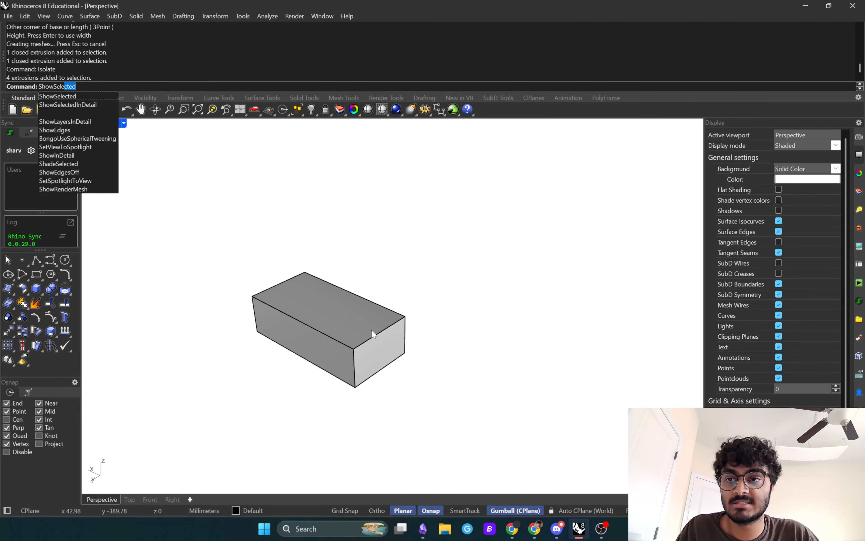
pyautogui.press('Return')
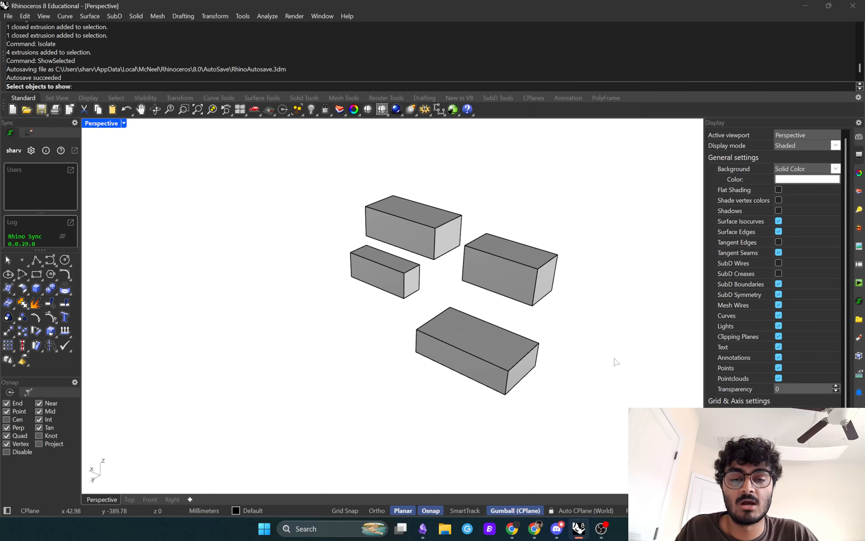
pyautogui.click(428, 243)
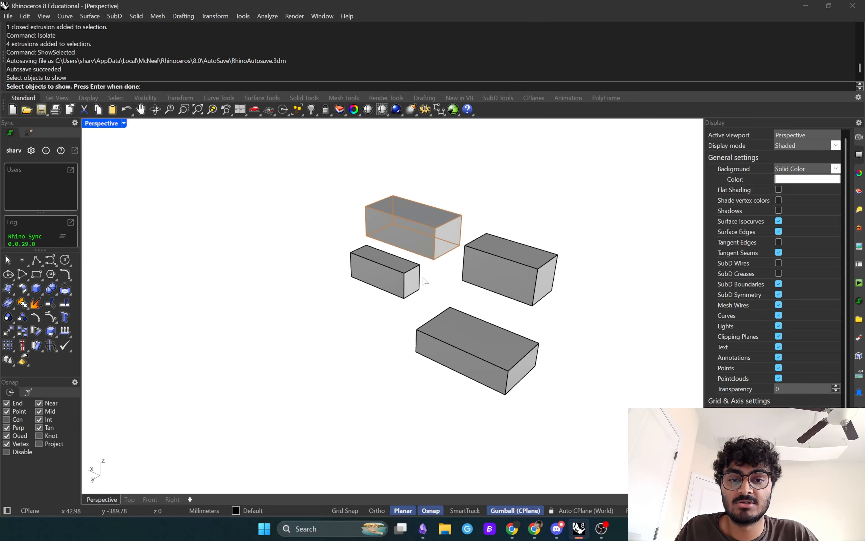
pyautogui.click(461, 331)
pyautogui.click(504, 288)
pyautogui.press('Return')
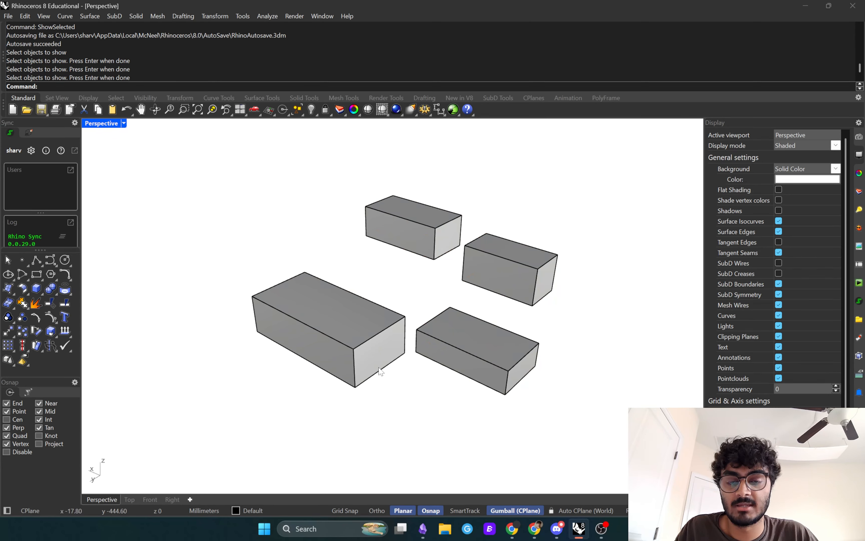
pyautogui.hotkey('ctrl', 'z')
pyautogui.hotkey('ctrl', 'z')
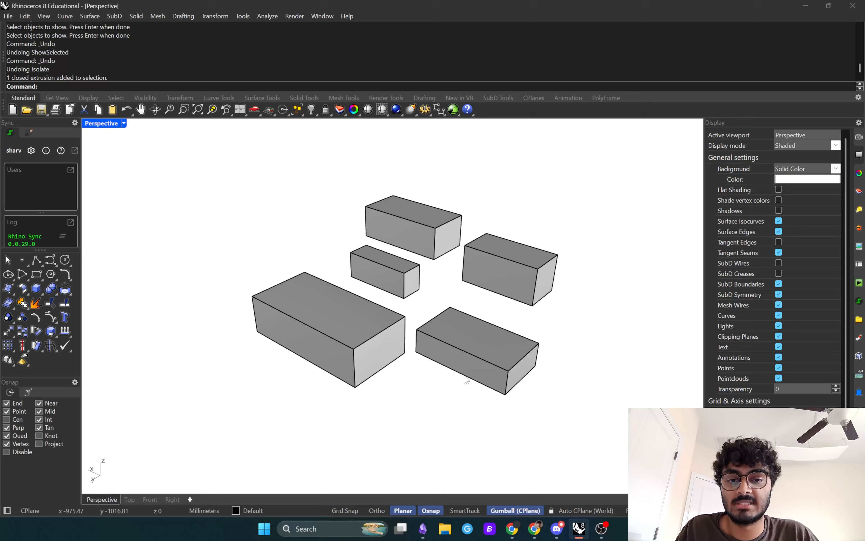
# Lock the flat box beside the largest one, the smallest box and the rear box.
pyautogui.click(475, 349)
pyautogui.write('Lock')
pyautogui.press('Return')
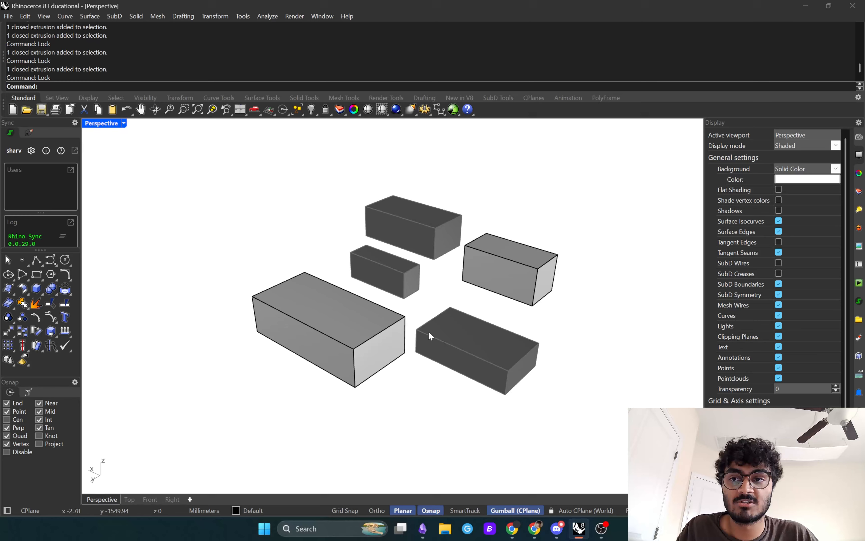
# Unlock only the smallest box and the rear box with UnlockSelected.
pyautogui.write('Unl')
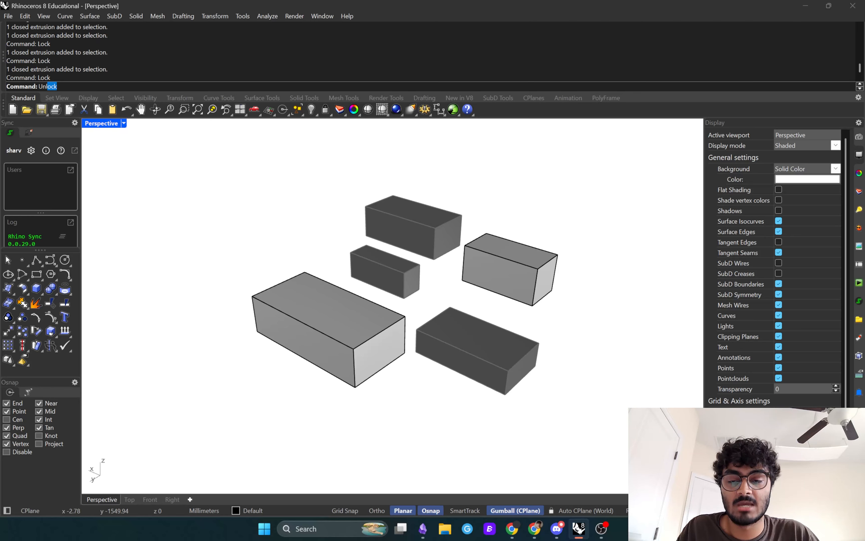
pyautogui.write('ockSelected')
pyautogui.press('Return')
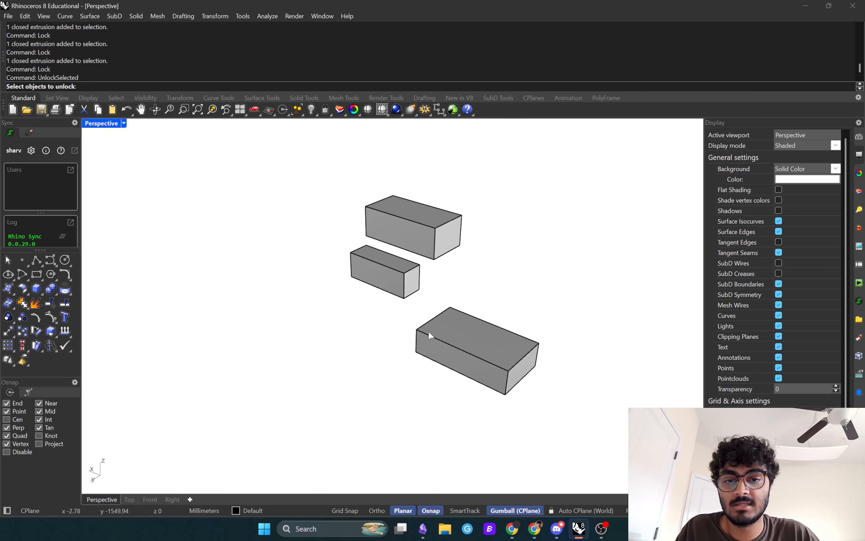
pyautogui.click(409, 296)
pyautogui.click(428, 258)
pyautogui.press('Return')
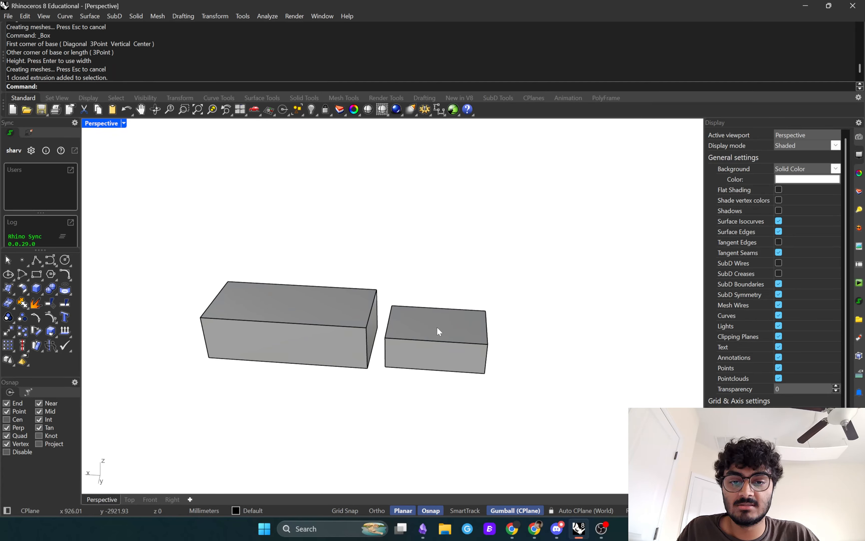
# Toggle the gumball off and on, and move the larger box with its gumball handles until it overlaps the smaller box.
pyautogui.click(517, 511)
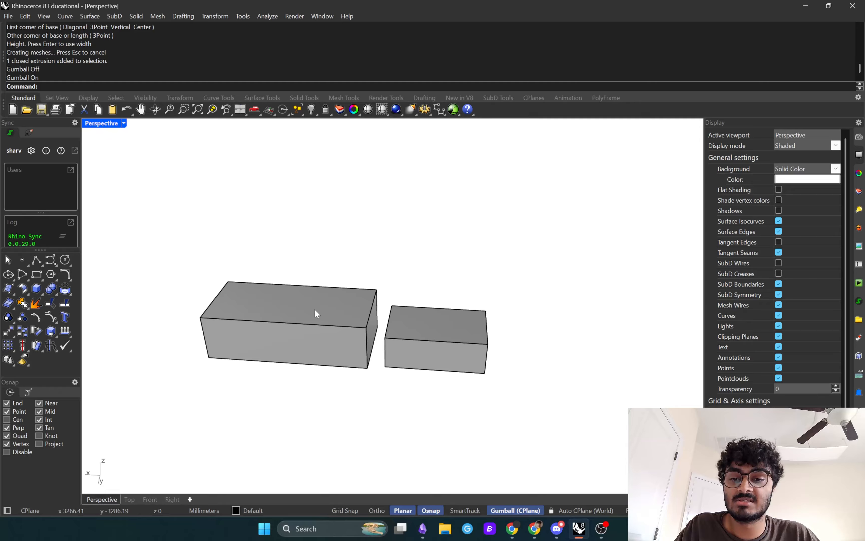
pyautogui.click(310, 313)
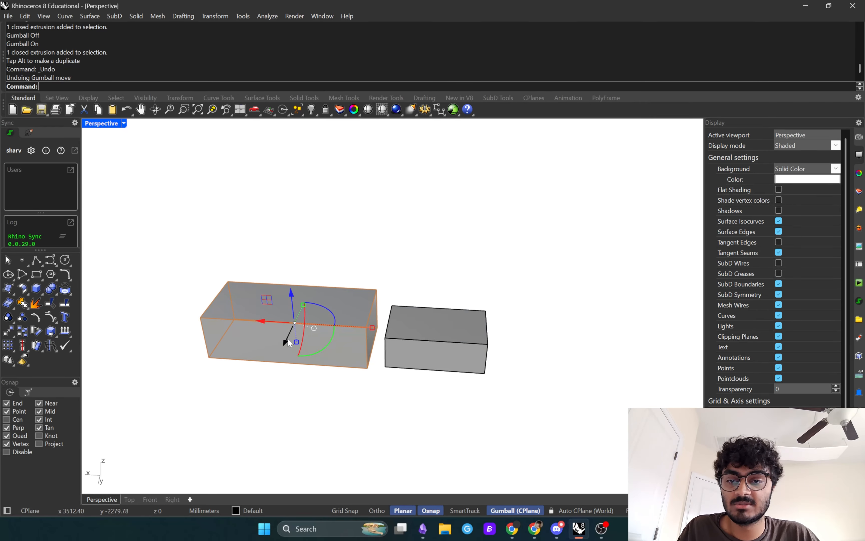
pyautogui.moveTo(288, 338)
pyautogui.mouseDown()
pyautogui.moveTo(273, 367)
pyautogui.moveTo(292, 326)
pyautogui.mouseUp()
pyautogui.moveTo(295, 286); pyautogui.dragTo(211, 267)
pyautogui.moveTo(212, 276); pyautogui.dragTo(308, 292)
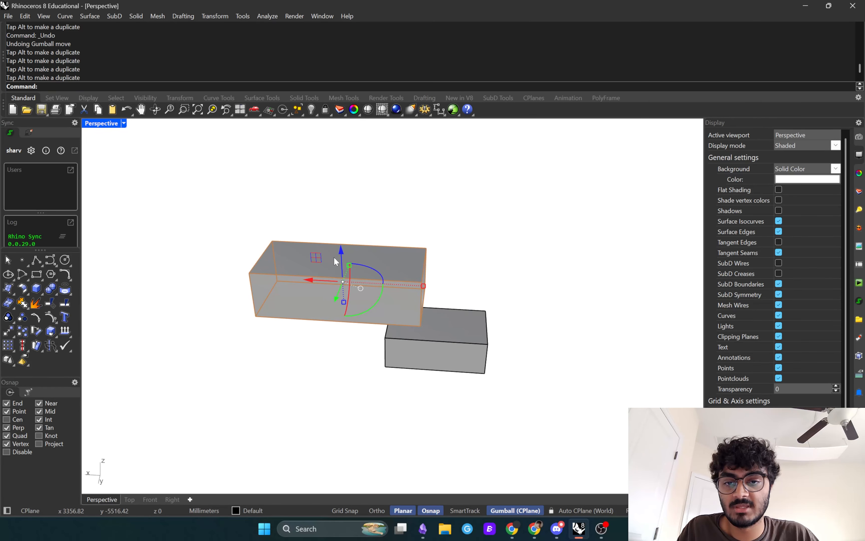
pyautogui.moveTo(339, 255); pyautogui.dragTo(340, 277)
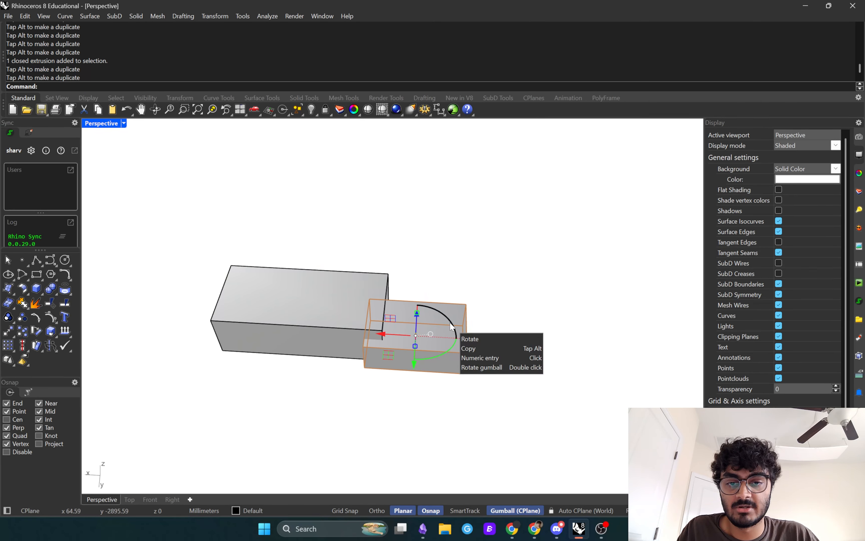
# Try rotating the smaller box with the gumball's rotation arcs, and undo the rotations.
pyautogui.moveTo(450, 323); pyautogui.dragTo(482, 389)
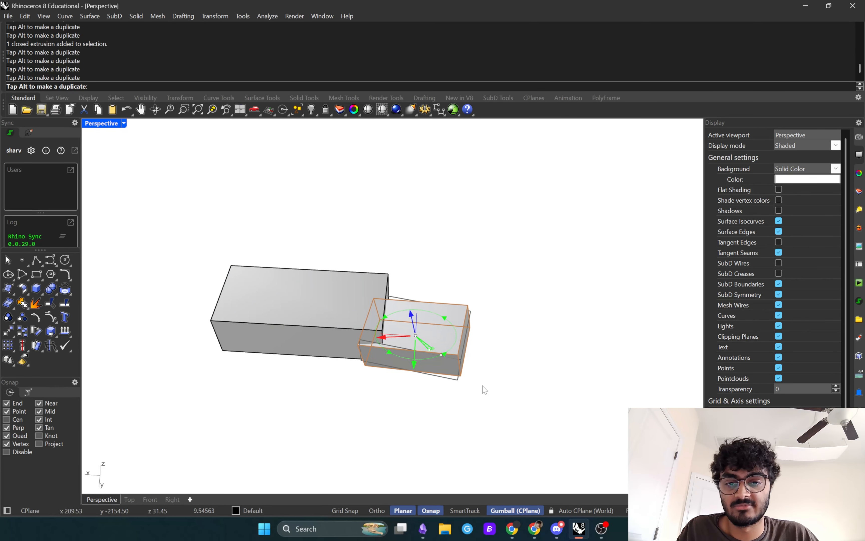
pyautogui.hotkey('ctrl', 'z')
pyautogui.hotkey('ctrl', 'z')
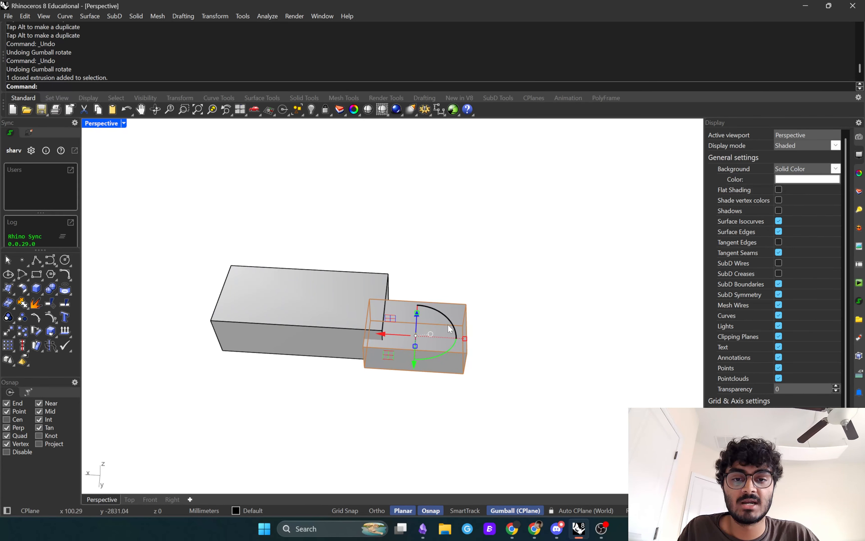
pyautogui.moveTo(444, 313); pyautogui.dragTo(405, 278)
pyautogui.keyDown('shift'); pyautogui.moveTo(304, 332); pyautogui.dragTo(449, 451); pyautogui.keyUp('shift')
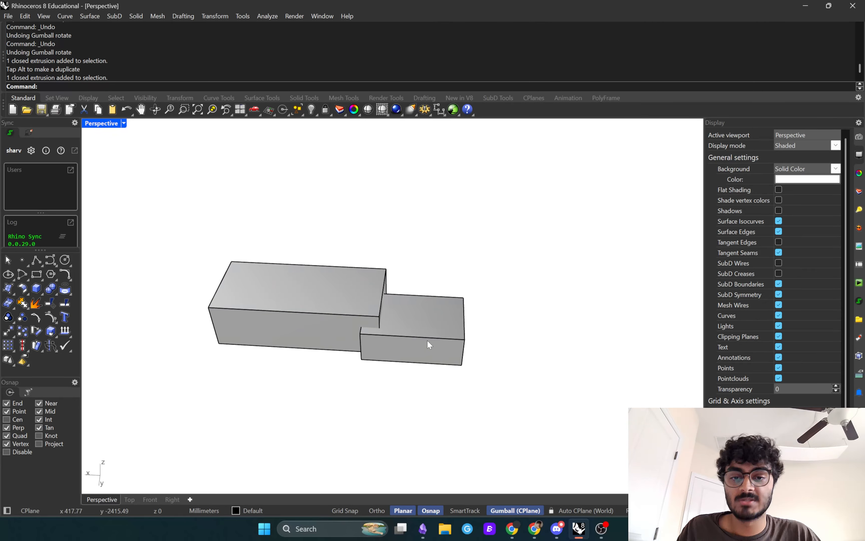
# Copy the smaller box from its upper front corner to several points along and behind the larger box.
pyautogui.click(428, 343)
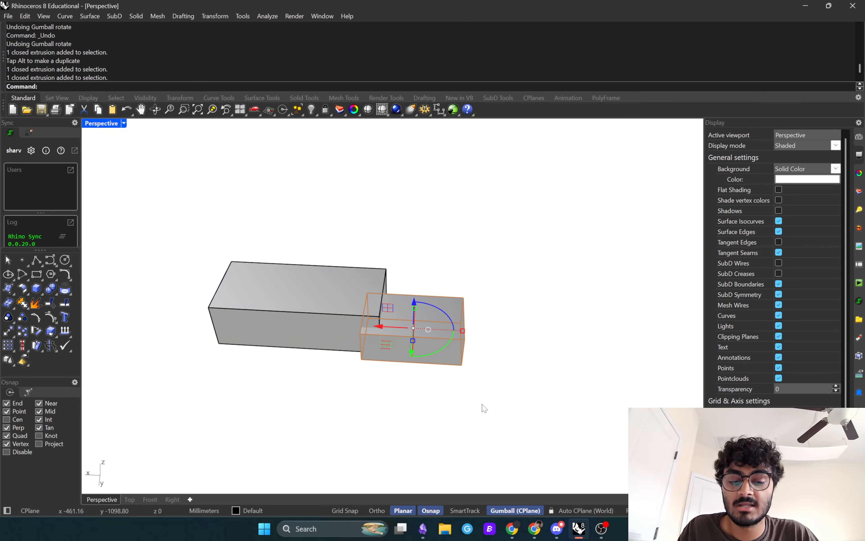
pyautogui.write('Copy')
pyautogui.press('Return')
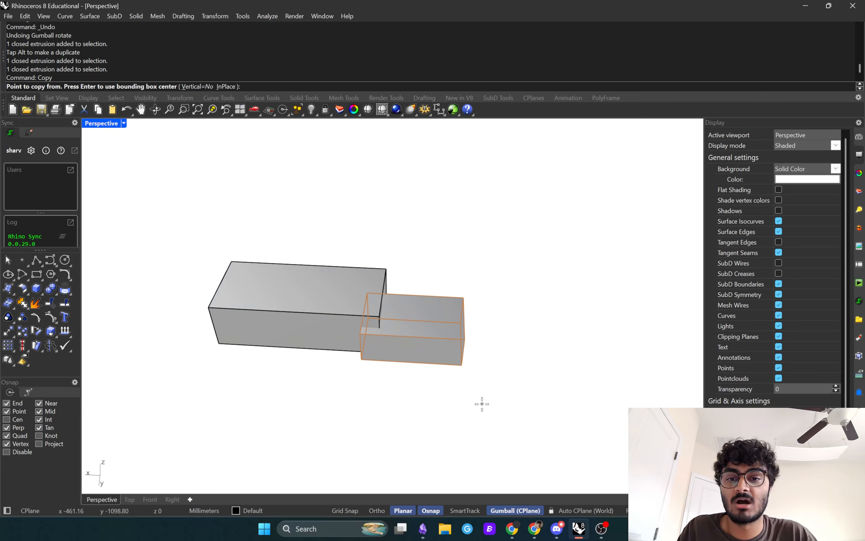
pyautogui.click(360, 335)
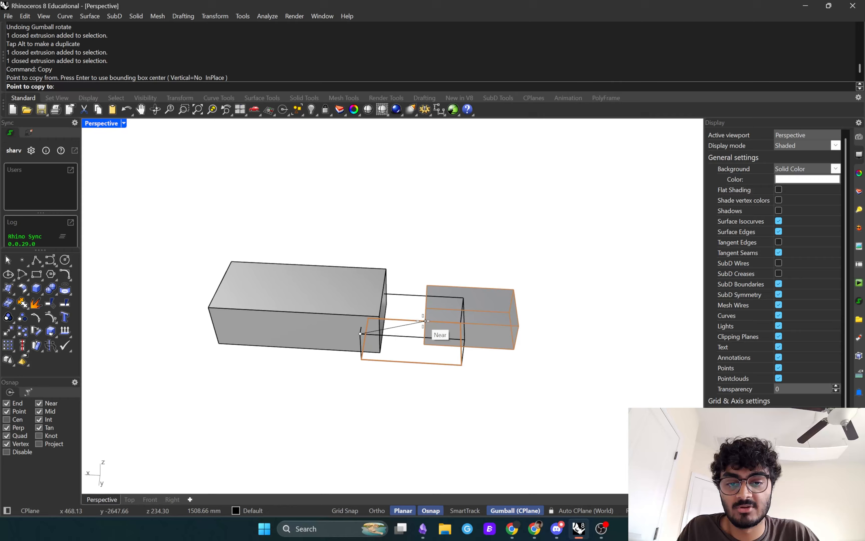
pyautogui.click(293, 312)
pyautogui.click(244, 309)
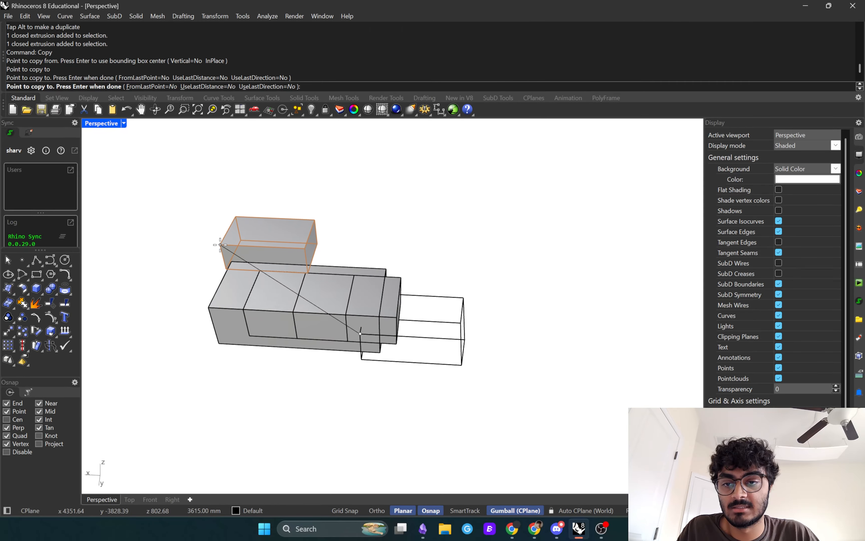
pyautogui.click(220, 244)
pyautogui.click(333, 254)
pyautogui.click(462, 261)
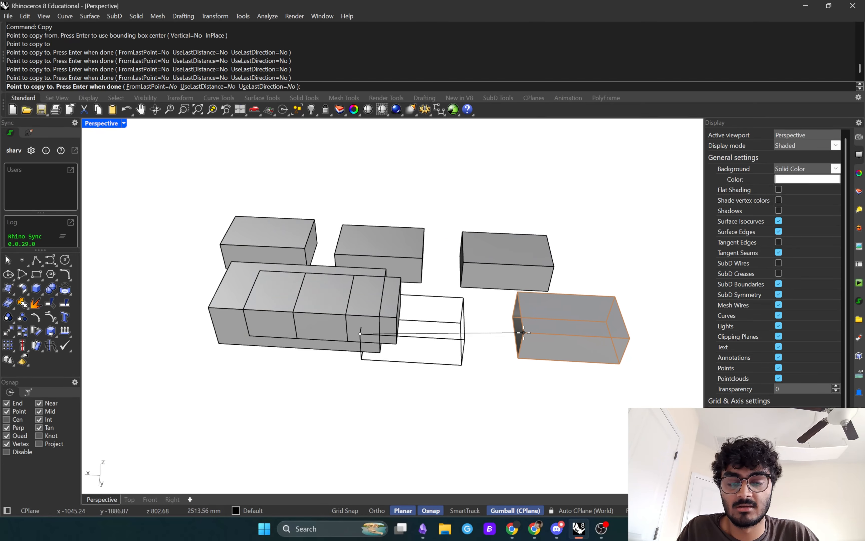
pyautogui.press('Return')
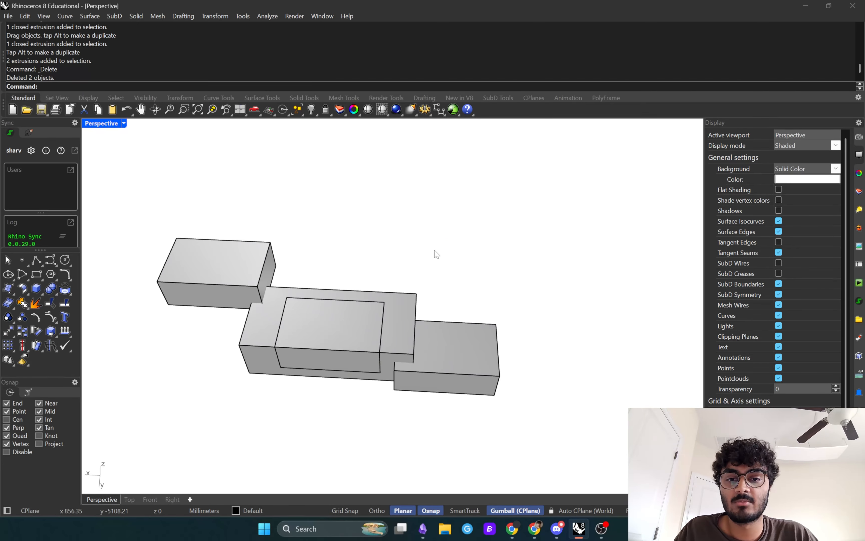
# Join the larger box and the smaller box overlapping its end into one solid with BooleanUnion.
pyautogui.keyDown('shift'); pyautogui.moveTo(434, 251); pyautogui.dragTo(483, 253, button='right'); pyautogui.keyUp('shift')
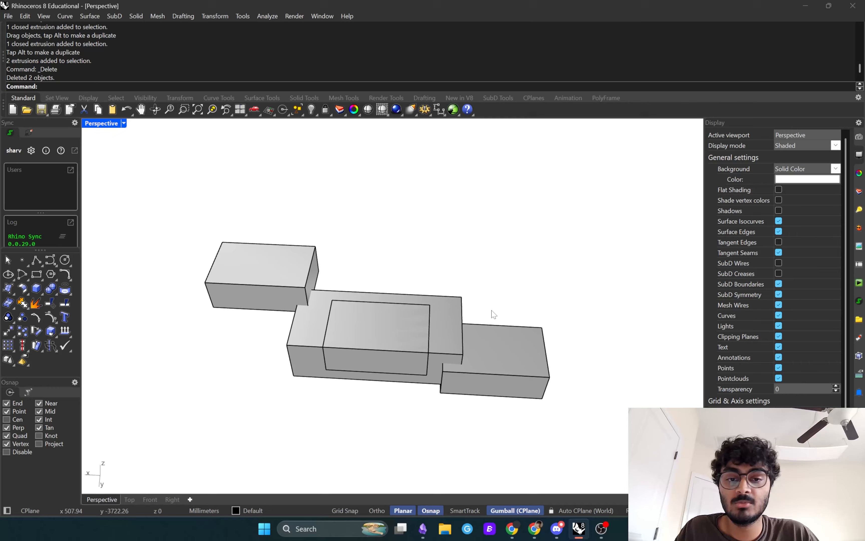
pyautogui.write('Boo')
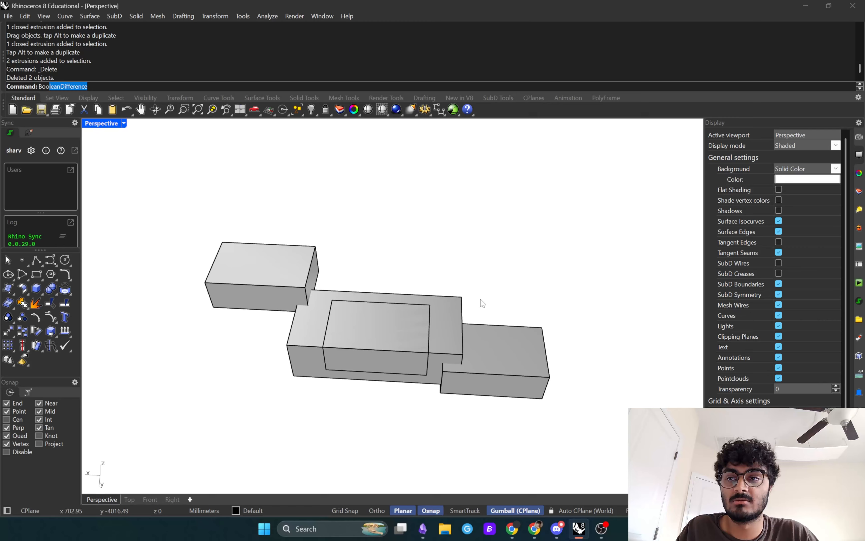
pyautogui.write('leanu')
pyautogui.press('Return')
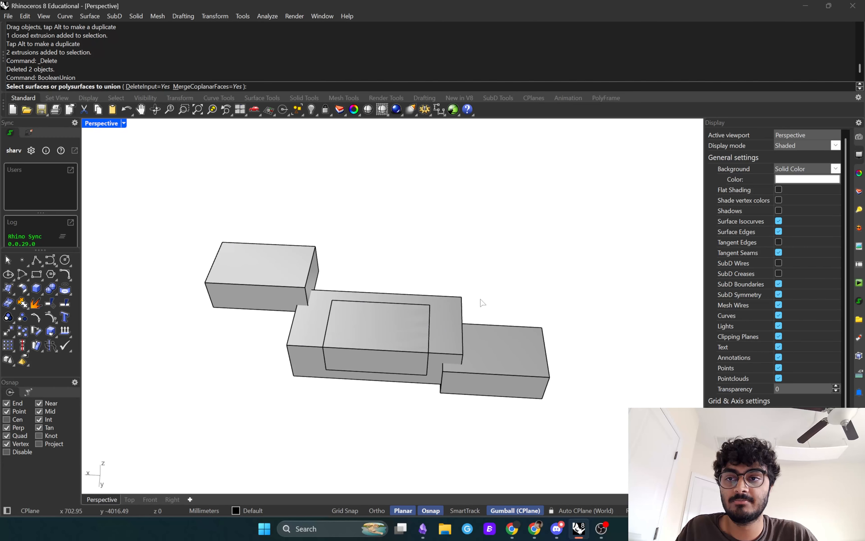
pyautogui.scroll(1, 475, 304)
pyautogui.click(447, 304)
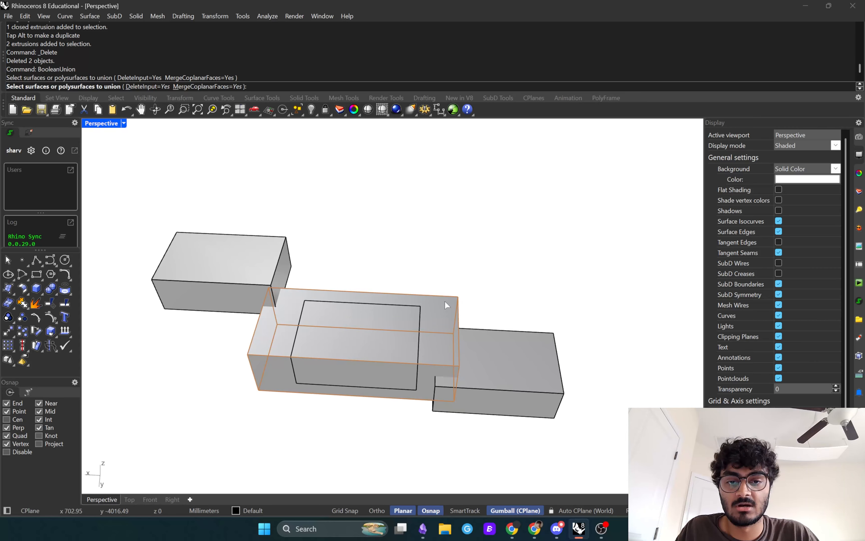
pyautogui.click(516, 365)
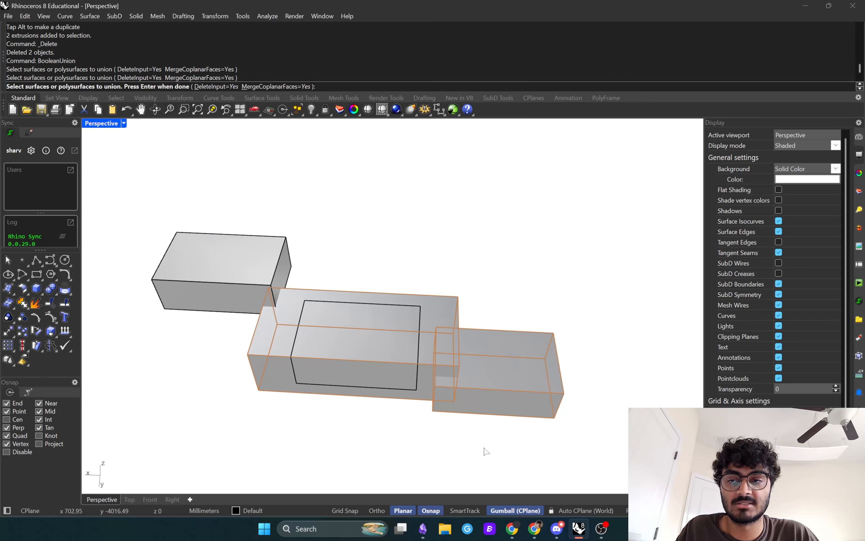
pyautogui.press('Return')
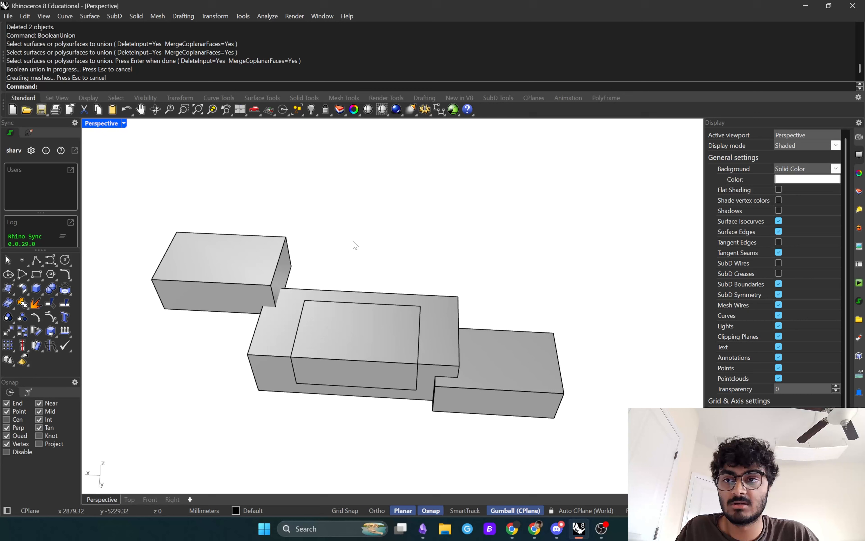
# Try moving the united solid away from the other boxes, and undo the move.
pyautogui.moveTo(486, 378); pyautogui.dragTo(557, 301)
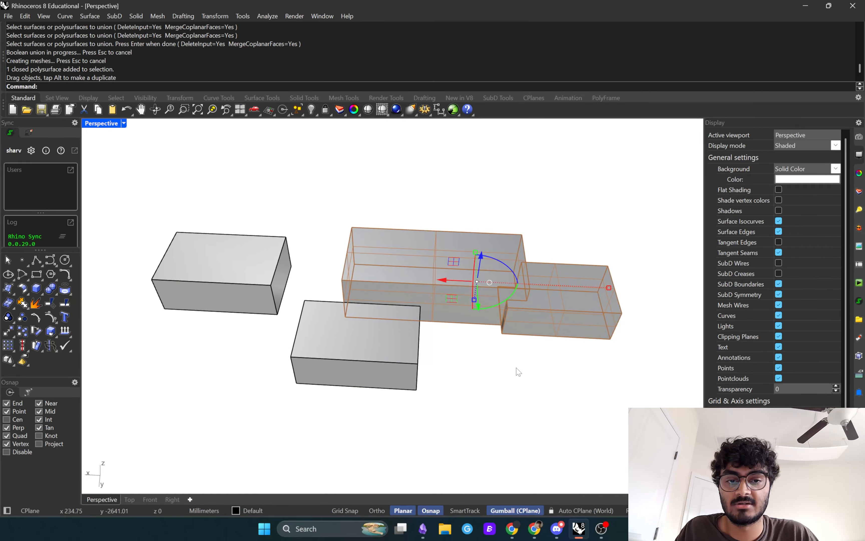
pyautogui.hotkey('ctrl', 'z')
pyautogui.keyDown('shift'); pyautogui.moveTo(474, 426); pyautogui.dragTo(480, 389, button='right'); pyautogui.keyUp('shift')
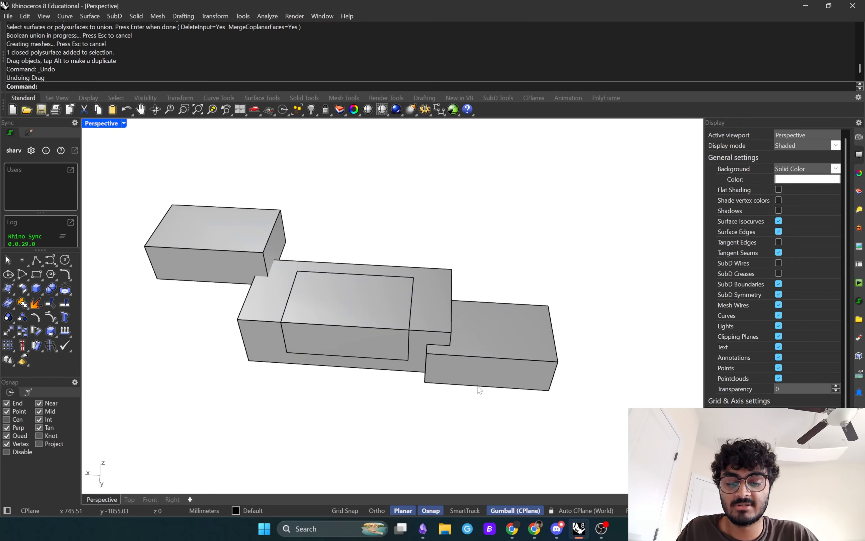
# Try subtracting the embedded box from the united solid with BooleanDifference, keeping DeleteInput set to No.
pyautogui.press('BackSpace')
pyautogui.write('Boole')
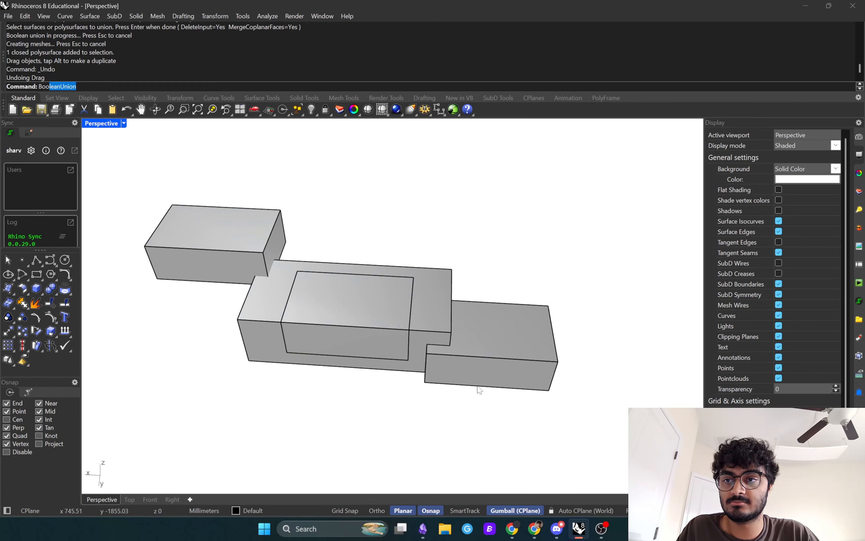
pyautogui.write('anDifference')
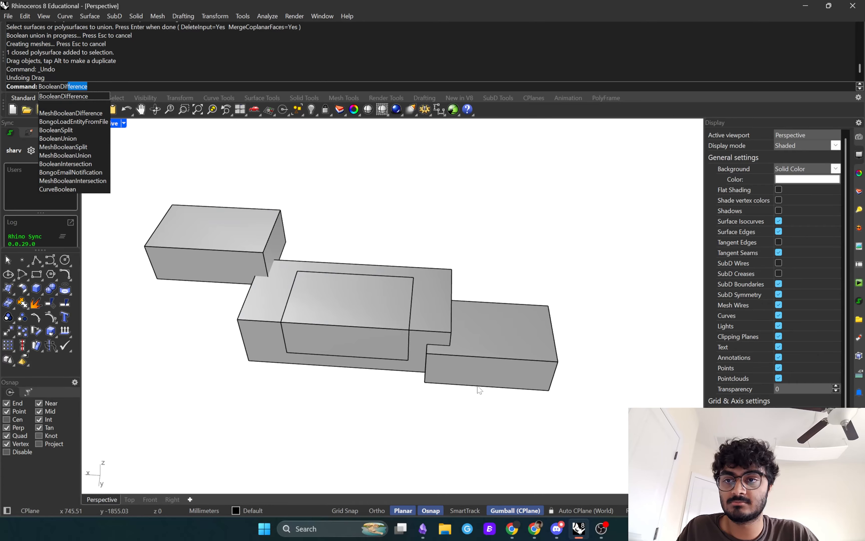
pyautogui.press('Return')
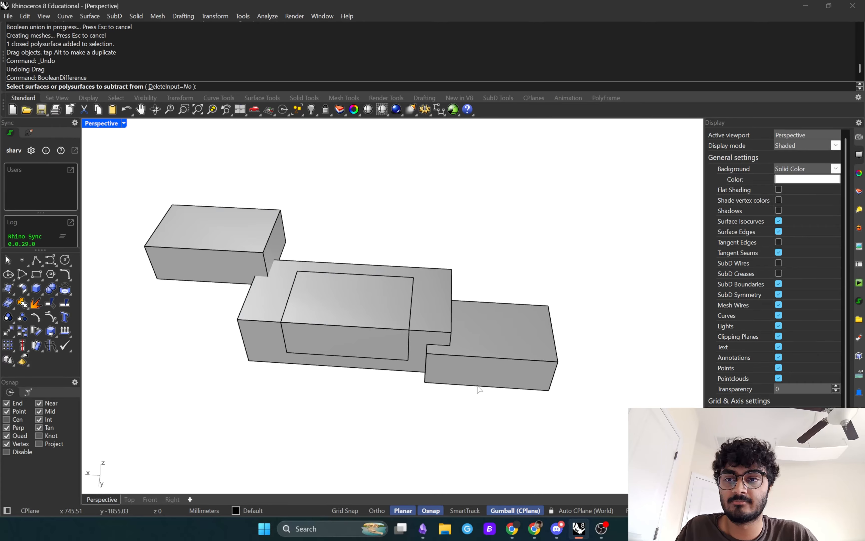
pyautogui.click(440, 295)
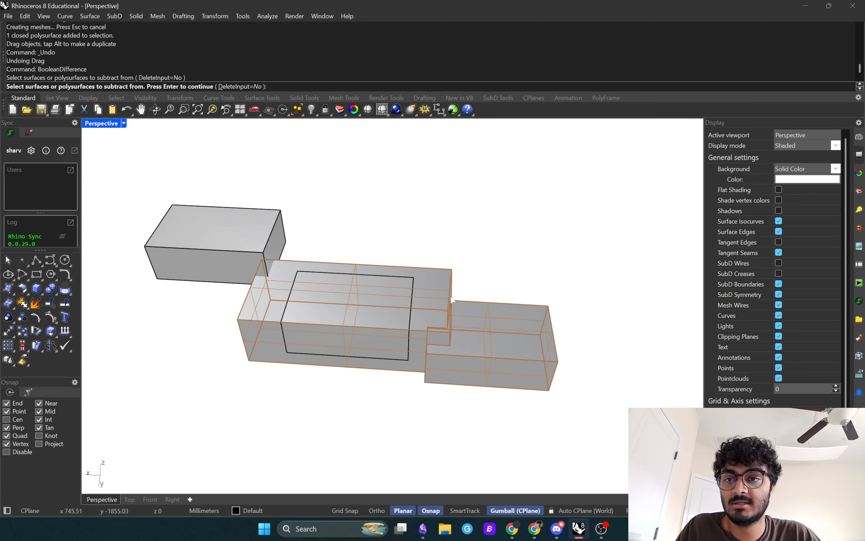
pyautogui.press('Return')
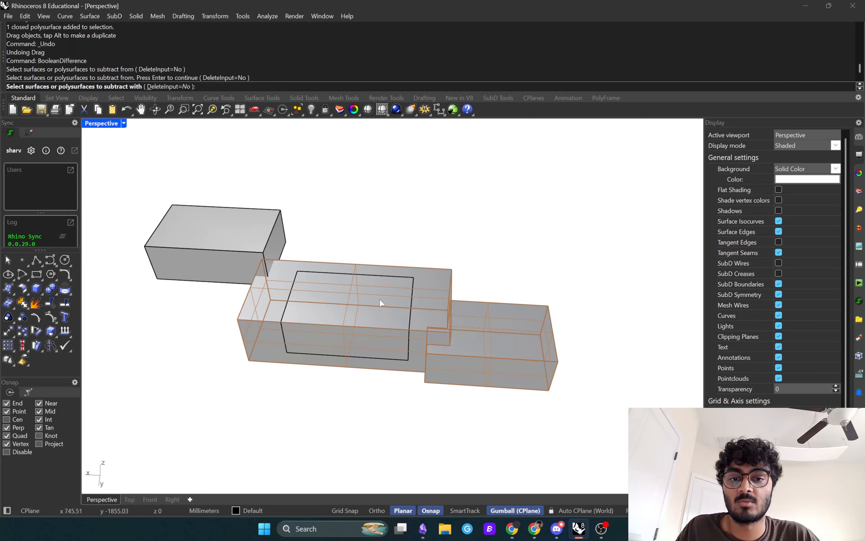
pyautogui.click(361, 290)
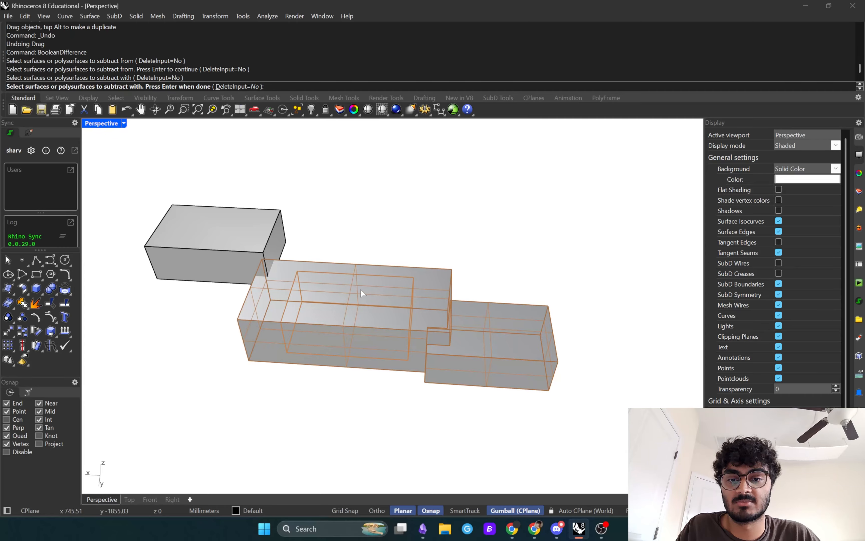
pyautogui.press('Return')
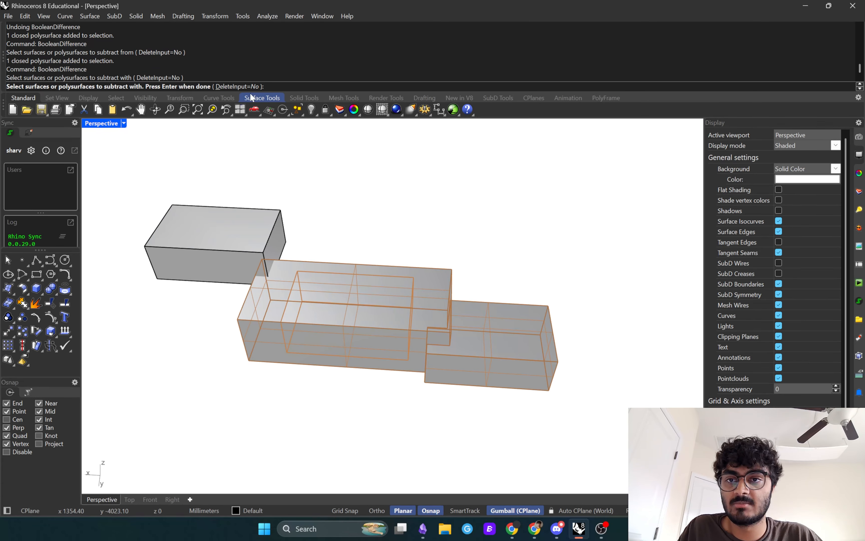
# Run BooleanDifference on the united solid and the embedded box with DeleteInput and DeleteCutters set to Yes.
pyautogui.click(244, 87)
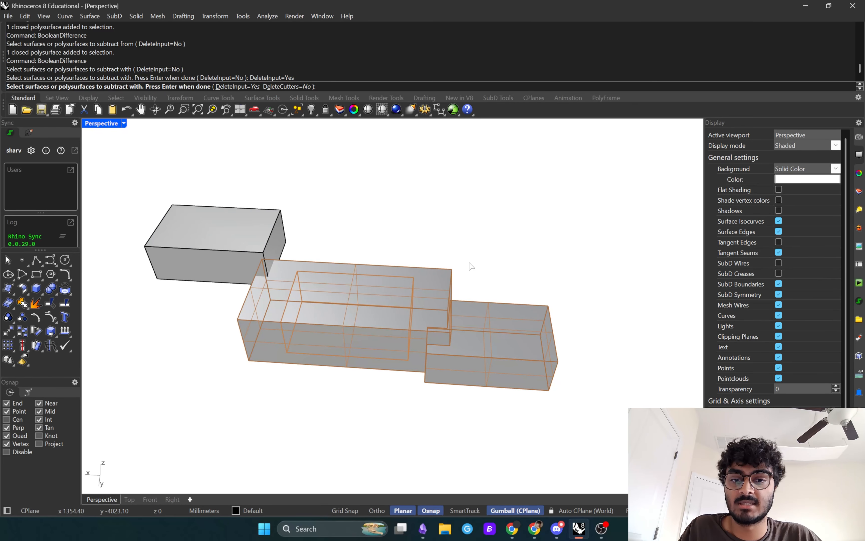
pyautogui.click(286, 87)
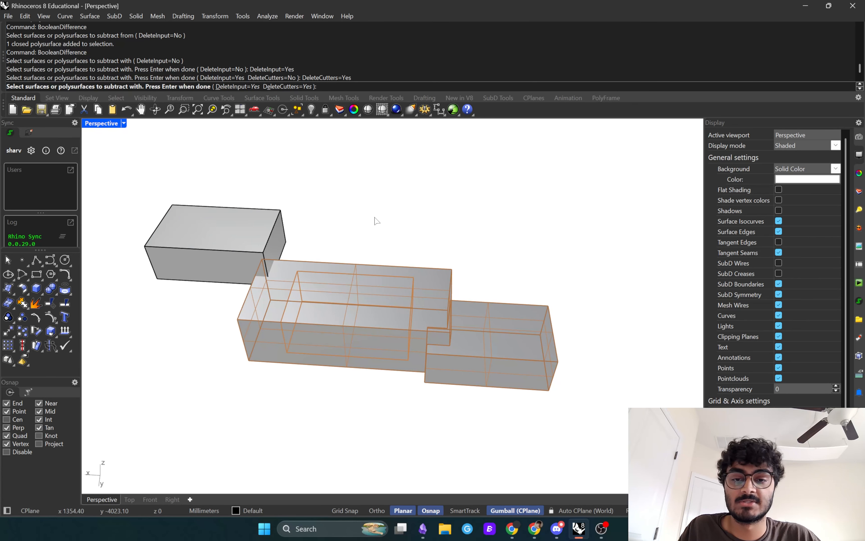
pyautogui.press('Return')
pyautogui.press('Escape')
pyautogui.moveTo(426, 231); pyautogui.dragTo(342, 295, button='right')
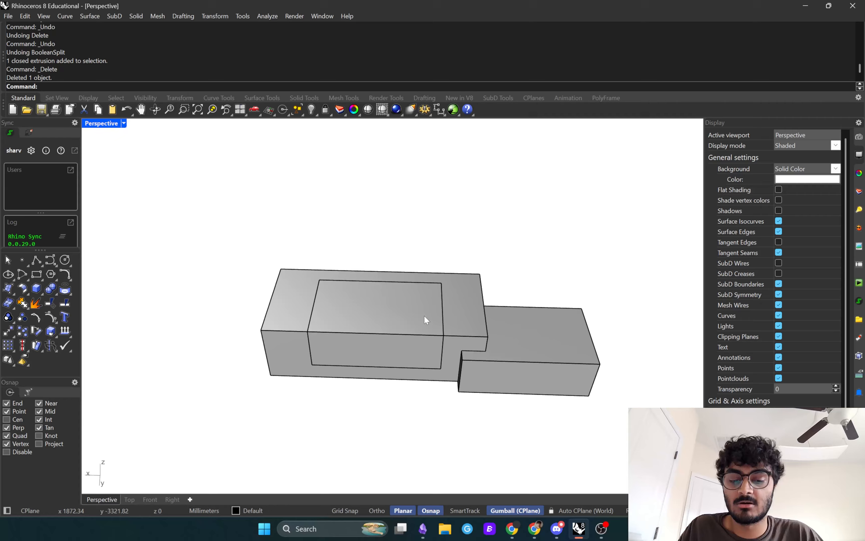
# Draw a line across the larger block's top face, from its back edge to its front edge near the free end.
pyautogui.press('Return')
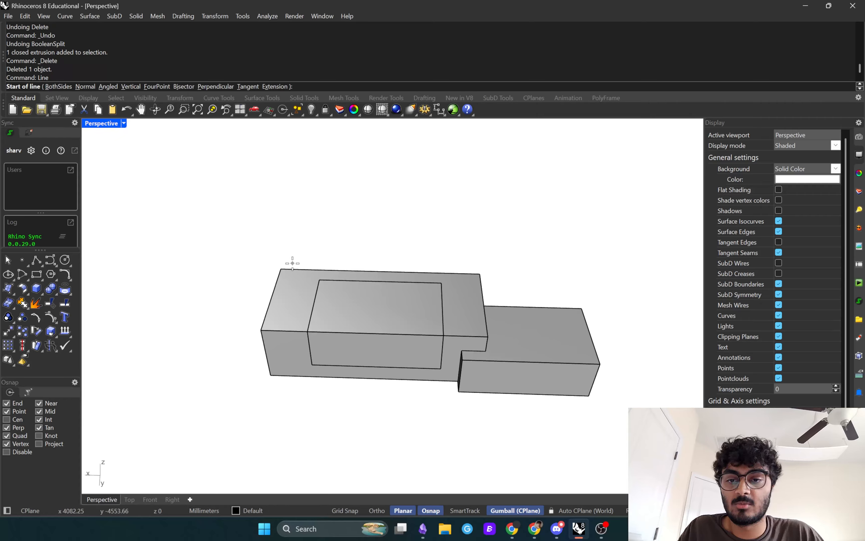
pyautogui.click(299, 269)
pyautogui.click(283, 330)
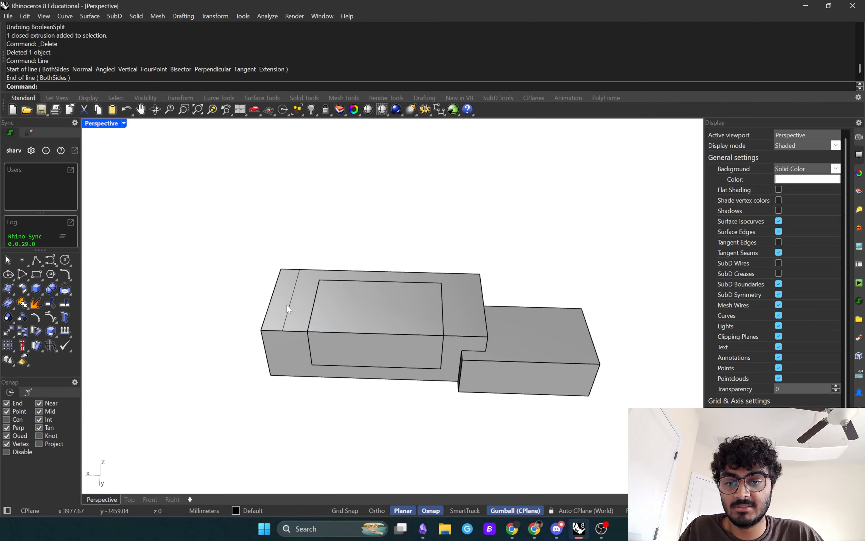
# Extrude the line upward about 1980 mm into a vertical surface with ExtrudeCrv.
pyautogui.click(292, 302)
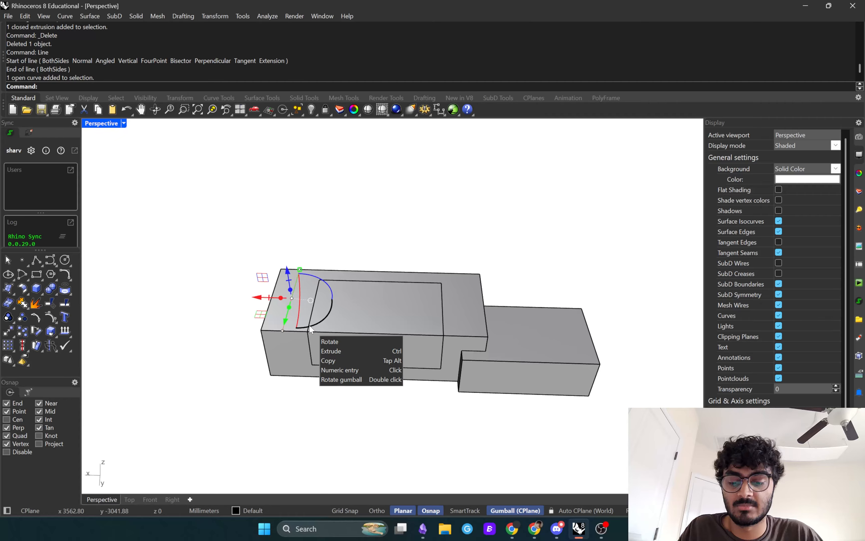
pyautogui.write('ExtrudeCrv')
pyautogui.press('Return')
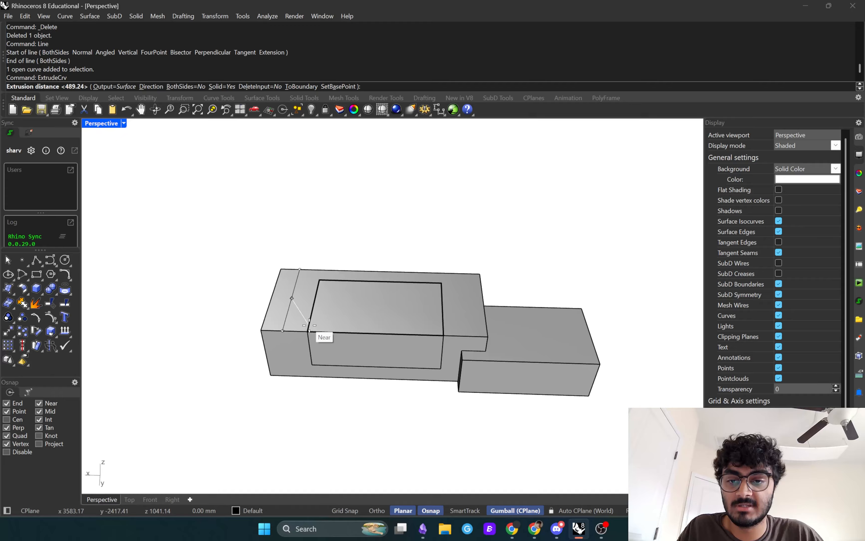
pyautogui.moveTo(309, 203); pyautogui.dragTo(302, 175, button='right')
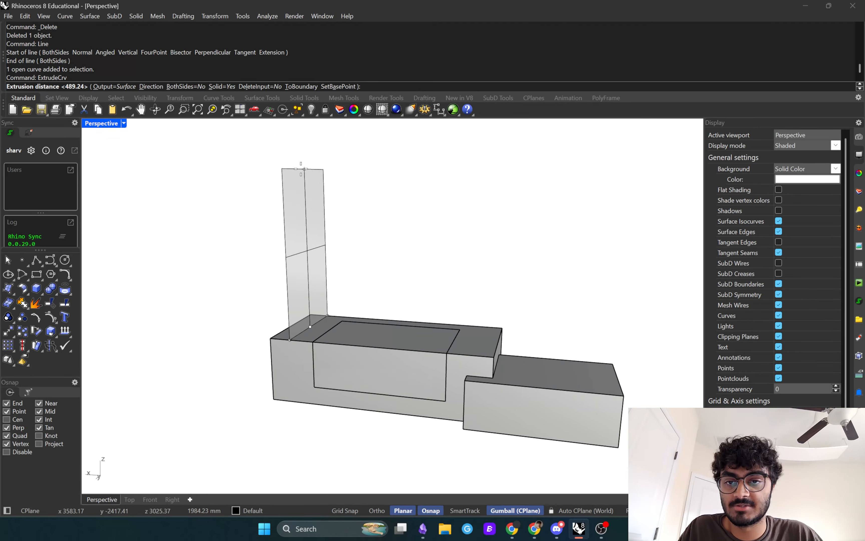
pyautogui.click(301, 163)
pyautogui.keyDown('shift'); pyautogui.moveTo(361, 243); pyautogui.dragTo(390, 230, button='right'); pyautogui.keyUp('shift')
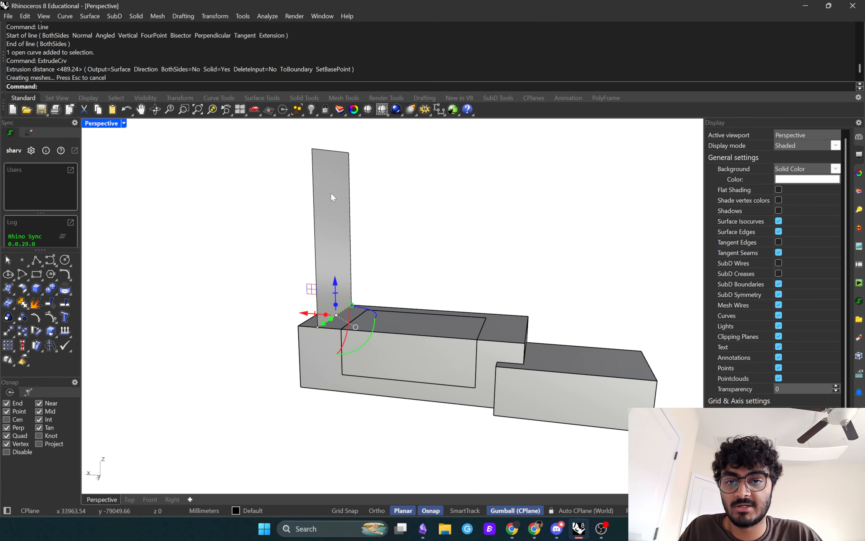
# Lower the vertical surface until it passes fully through the block, and delete the embedded box.
pyautogui.click(321, 185)
pyautogui.moveTo(333, 201); pyautogui.dragTo(332, 306)
pyautogui.moveTo(340, 316); pyautogui.dragTo(457, 352, button='right')
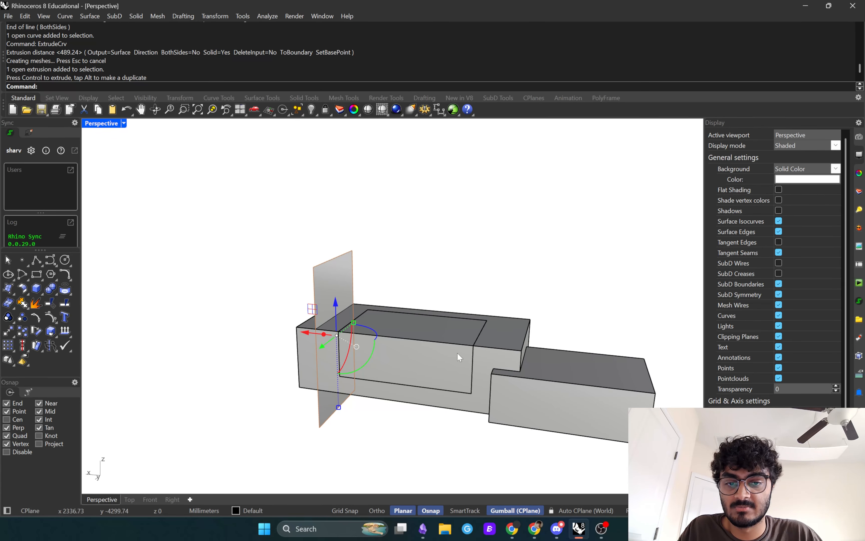
pyautogui.click(460, 278)
pyautogui.click(421, 343)
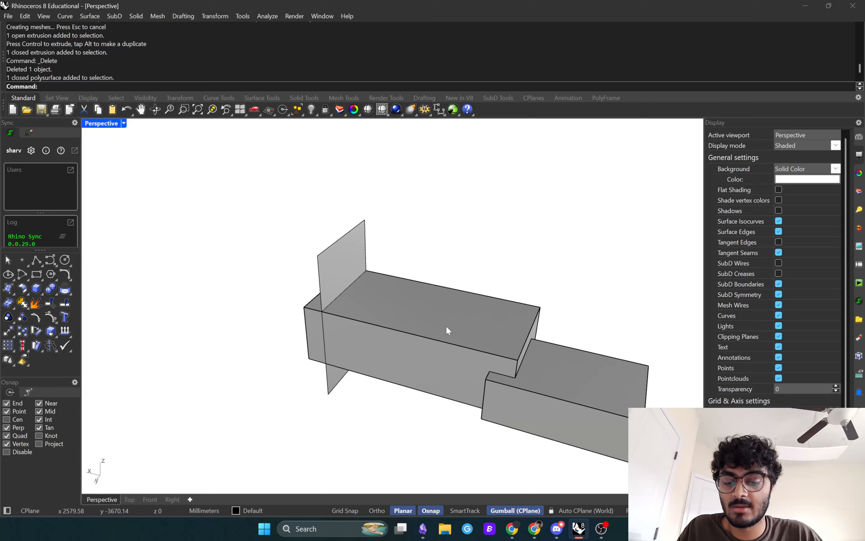
# Split the united solid with BooleanSplit, using the vertical surface as the cutter.
pyautogui.write('BooleanSplit')
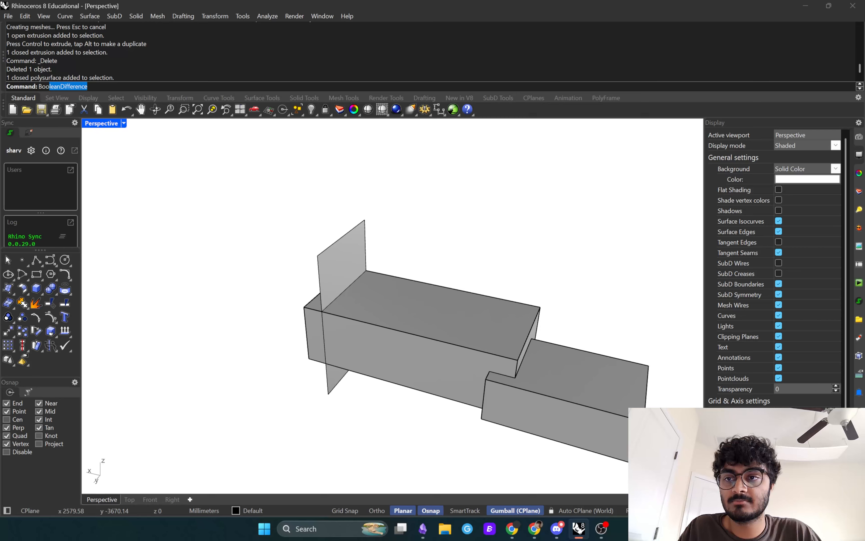
pyautogui.press('Return')
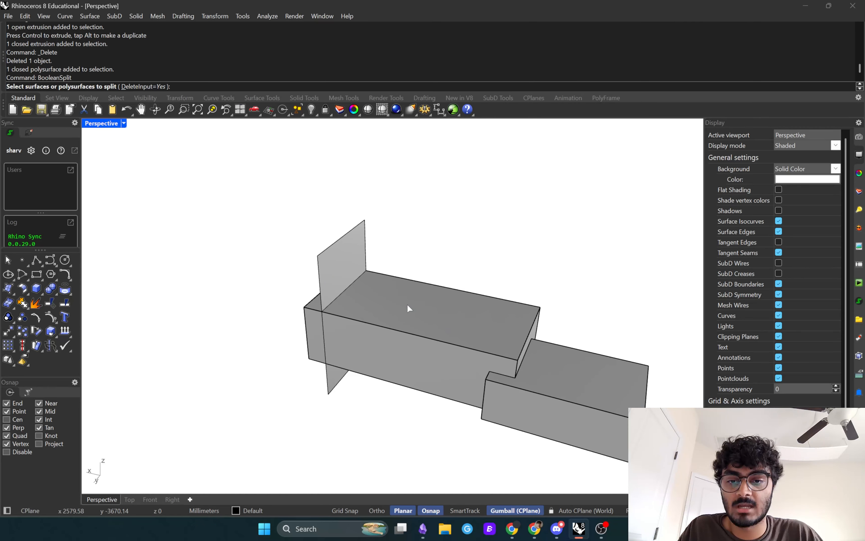
pyautogui.click(402, 297)
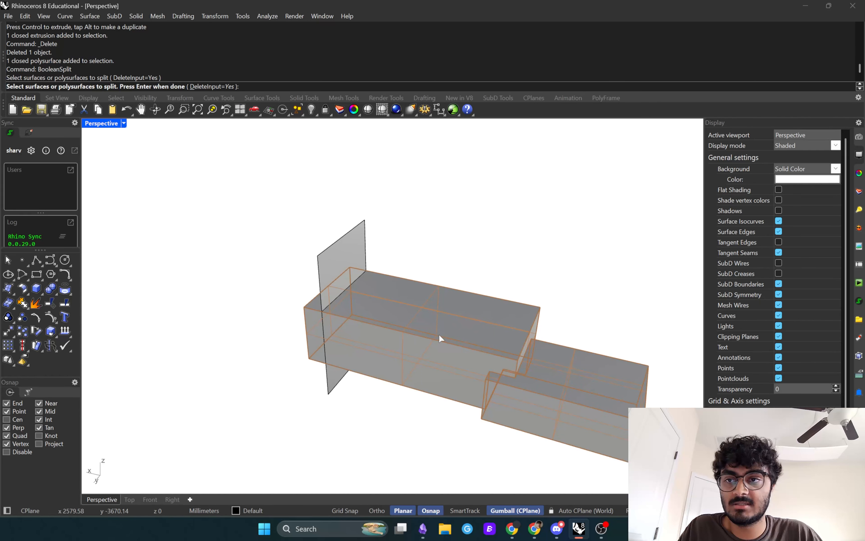
pyautogui.press('Return')
pyautogui.moveTo(389, 246); pyautogui.dragTo(337, 230)
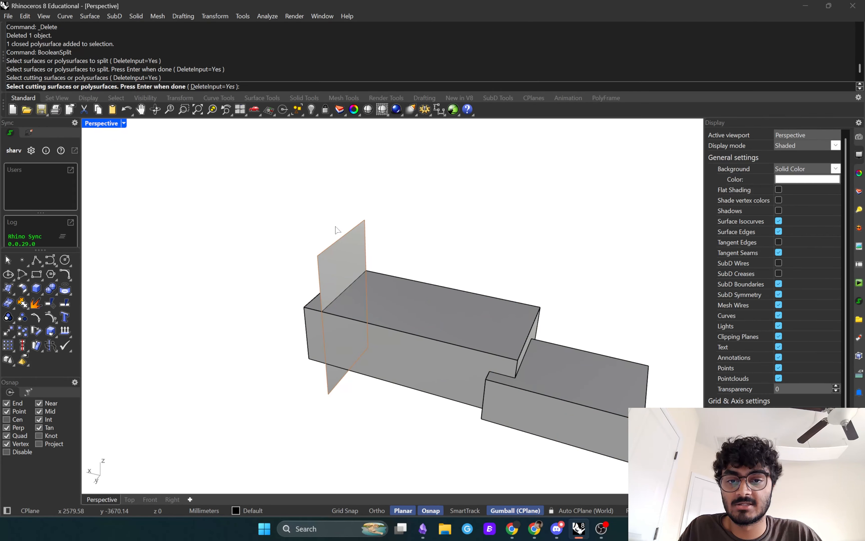
pyautogui.press('Return')
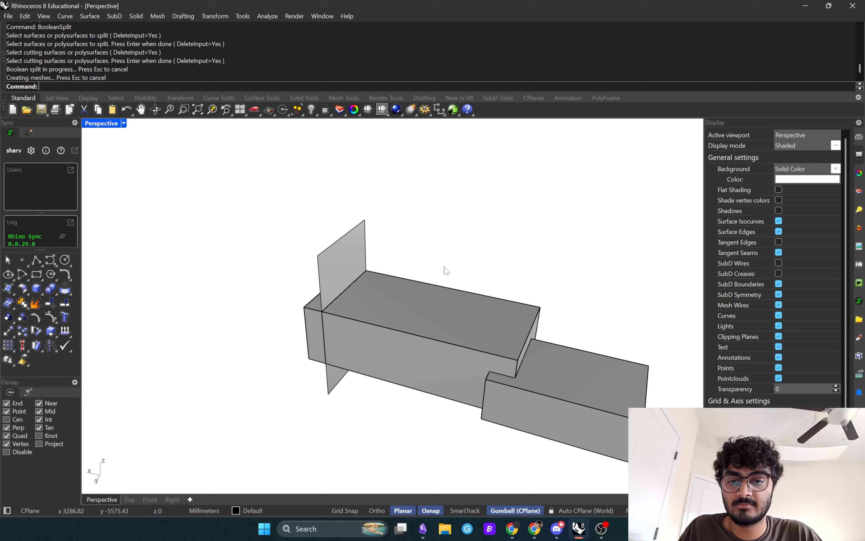
# Move the cut-off end piece away from the solid, and delete the cutting surface.
pyautogui.moveTo(446, 272); pyautogui.dragTo(458, 274, button='right')
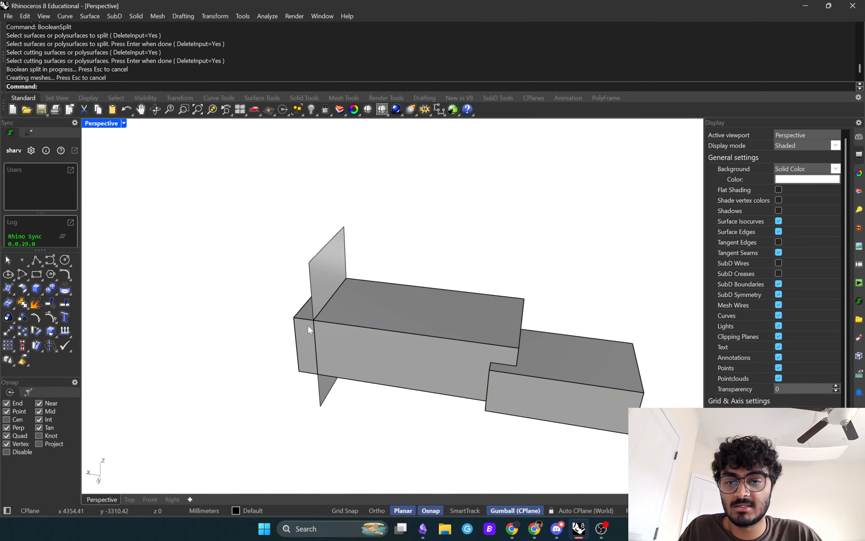
pyautogui.moveTo(310, 329); pyautogui.dragTo(233, 306)
pyautogui.click(315, 285)
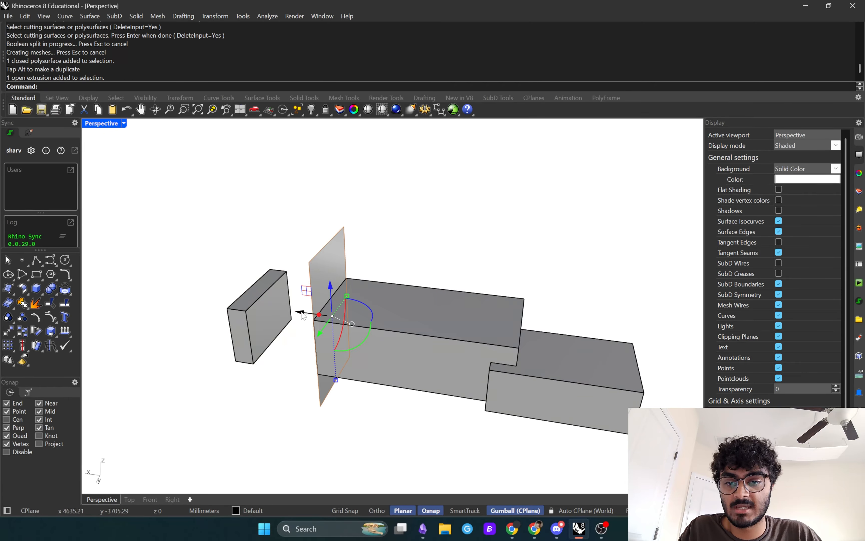
pyautogui.moveTo(302, 315); pyautogui.dragTo(269, 310)
pyautogui.moveTo(342, 264); pyautogui.dragTo(268, 246)
pyautogui.press('Delete')
pyautogui.moveTo(511, 318); pyautogui.dragTo(482, 303, button='right')
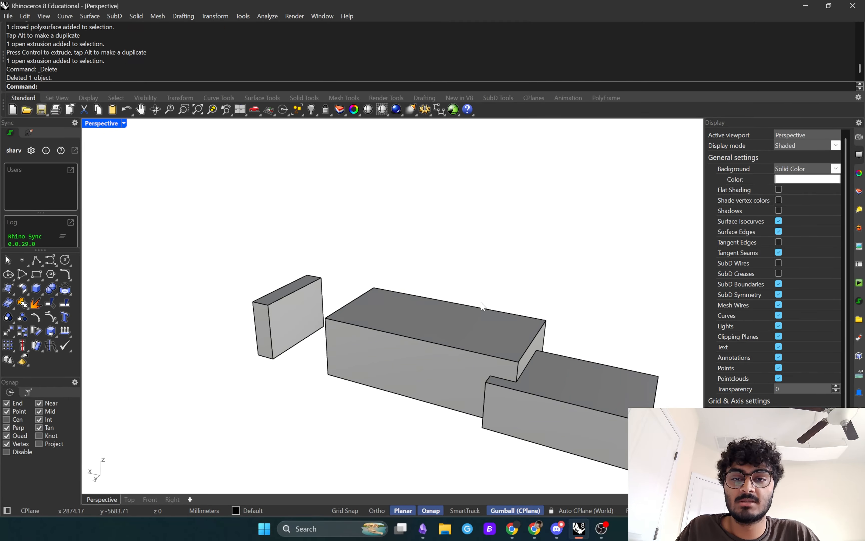